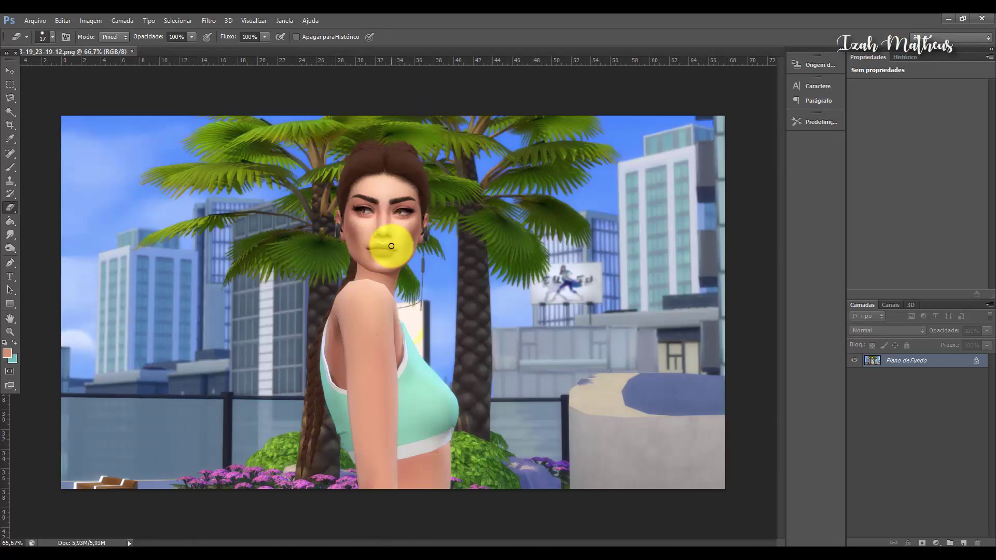
Step: Zoom the Sims portrait canvas in and back out
scroll(391, 245, up, 1)
scroll(391, 245, up, 2)
scroll(391, 246, down, 1)
scroll(391, 246, down, 1)
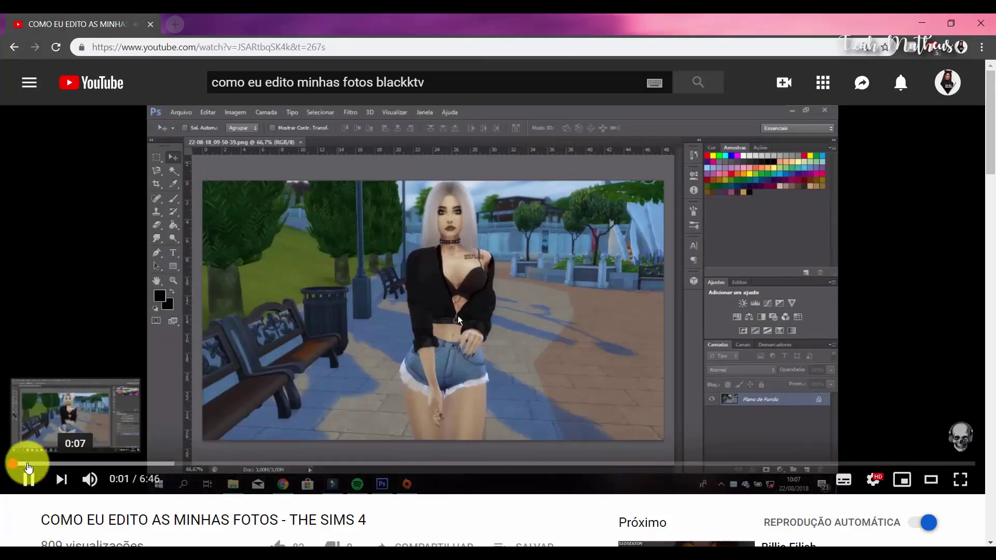
Step: Skip the tutorial ahead through path drawing to the refined selection part
click(47, 464)
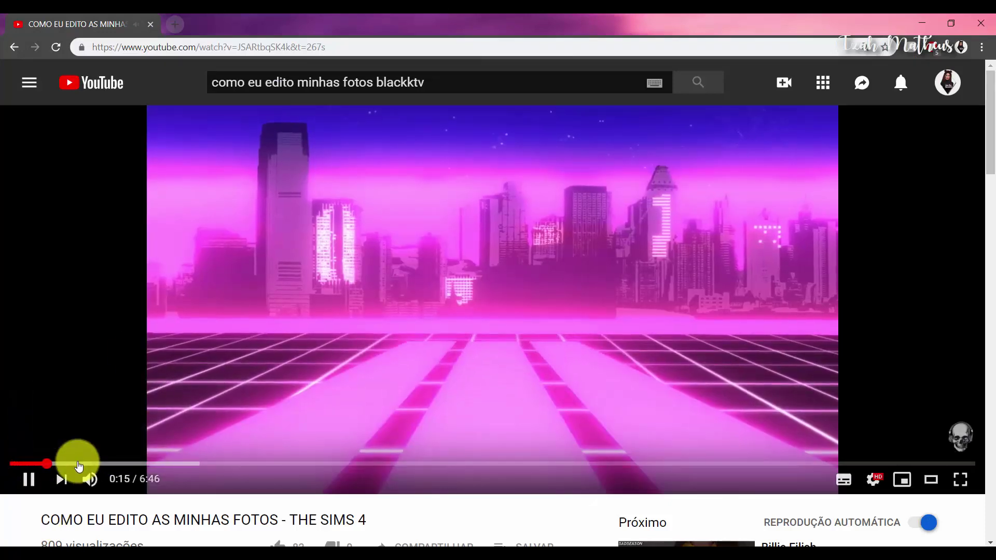
click(78, 463)
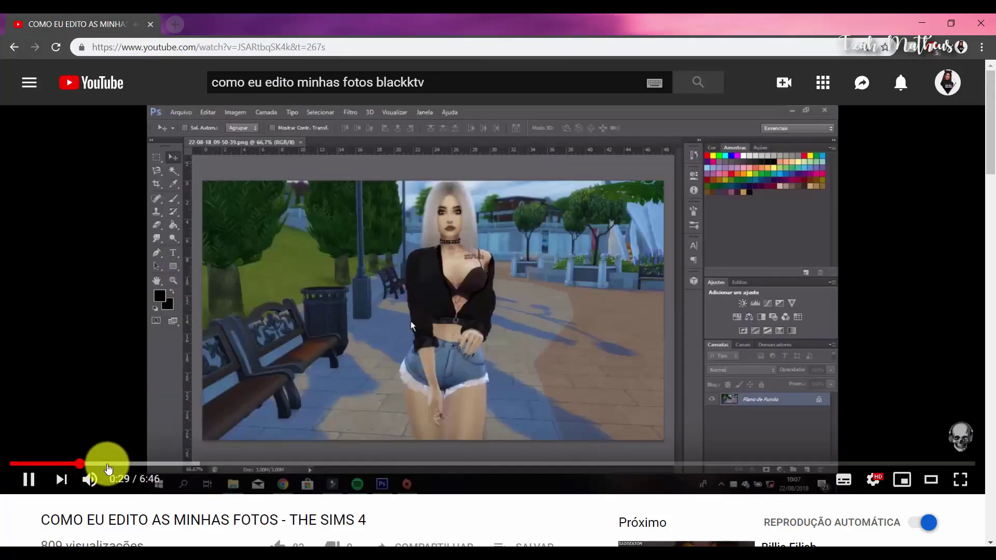
click(107, 464)
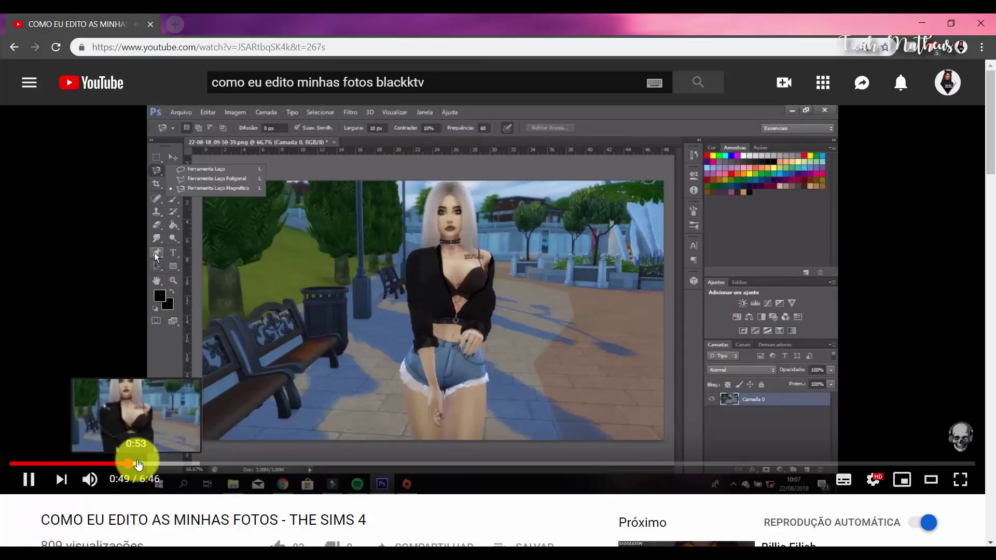
click(136, 464)
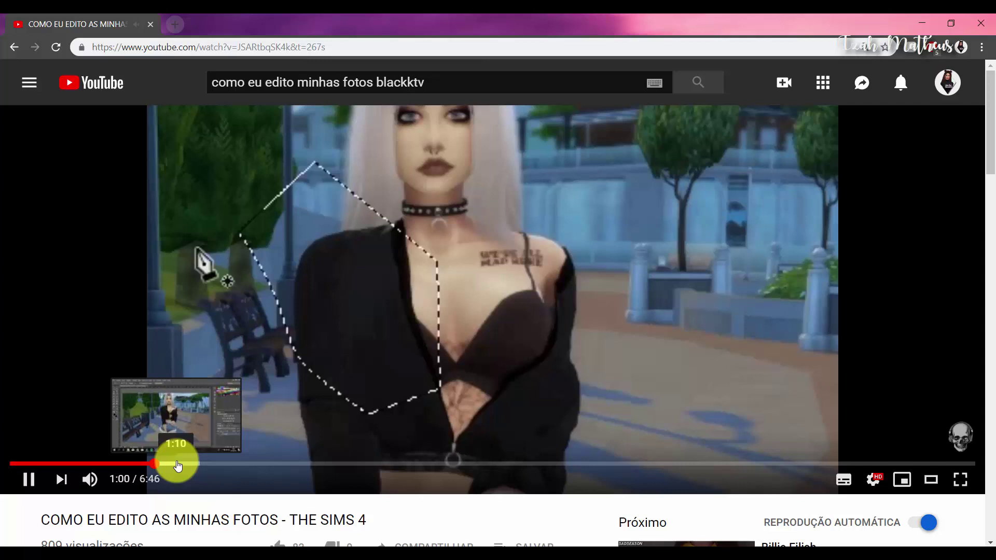
click(176, 464)
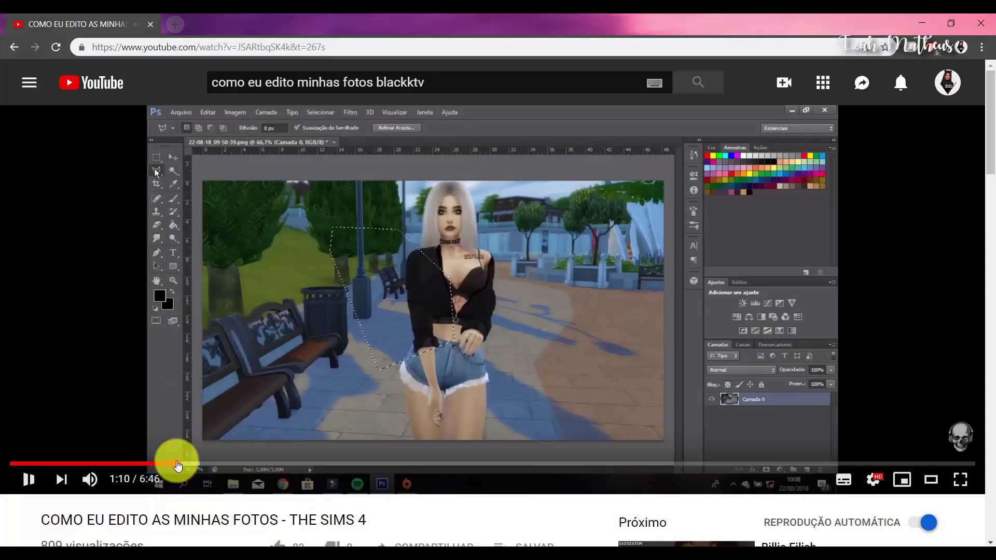
click(185, 464)
click(207, 464)
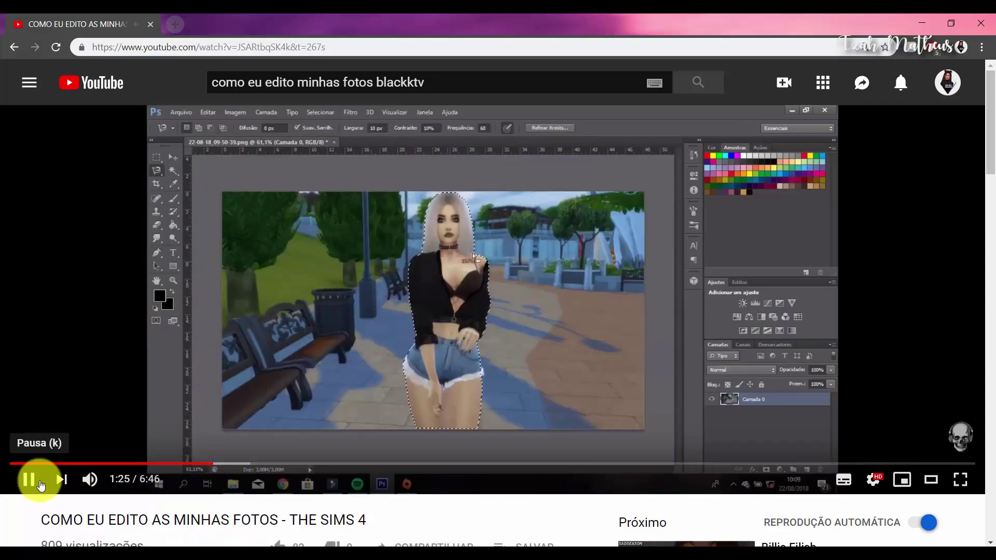
Step: Pause the tutorial at 1:25, resume it, and zoom the Photoshop image out to fit
click(41, 485)
key(space)
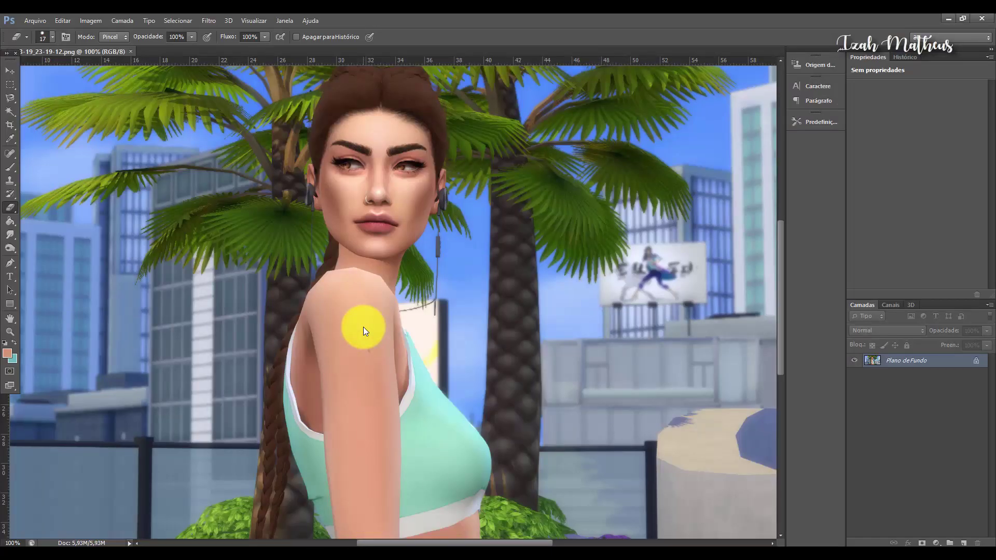
key(ctrl+minus)
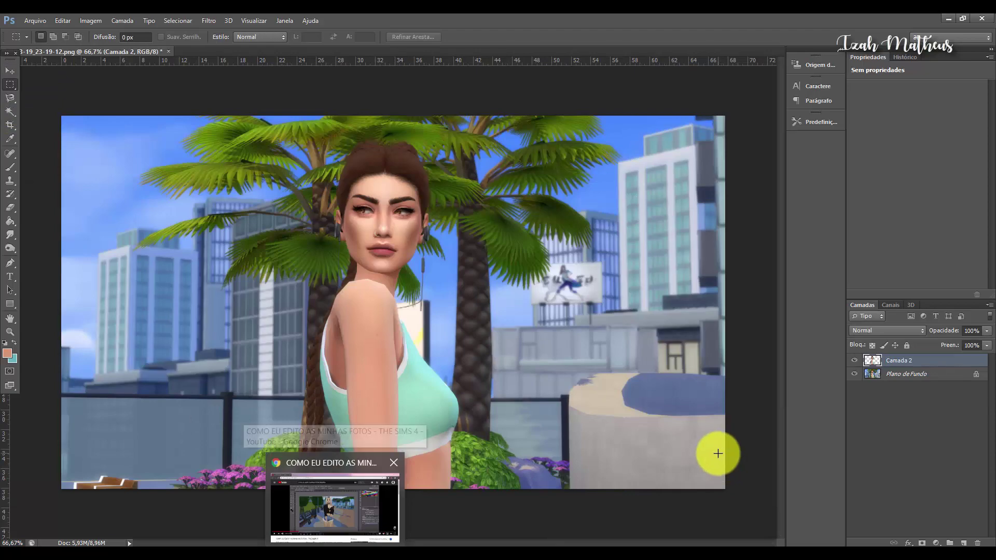
Step: Hide and reshow the Plano de Fundo layer to inspect Camada 2's cut-out of the woman
click(327, 544)
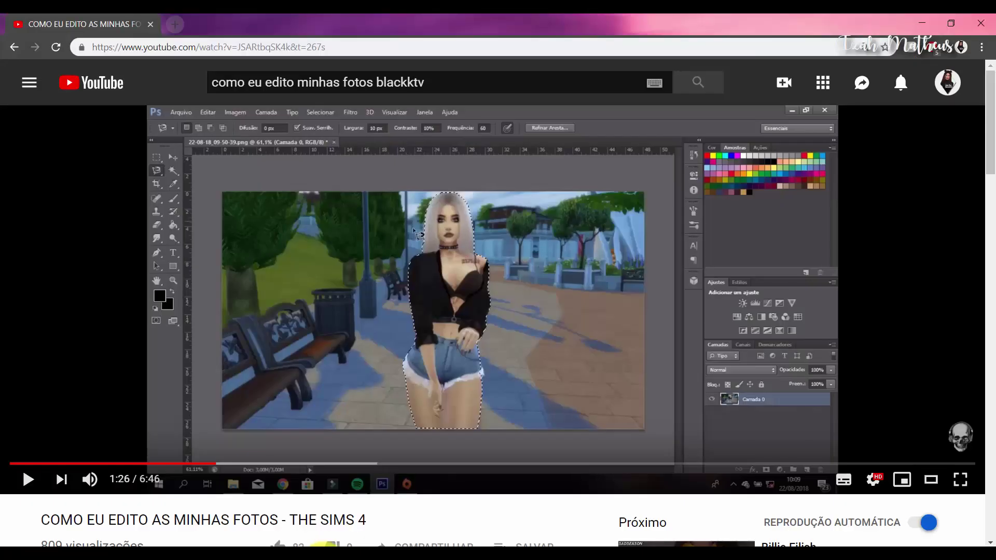
click(377, 544)
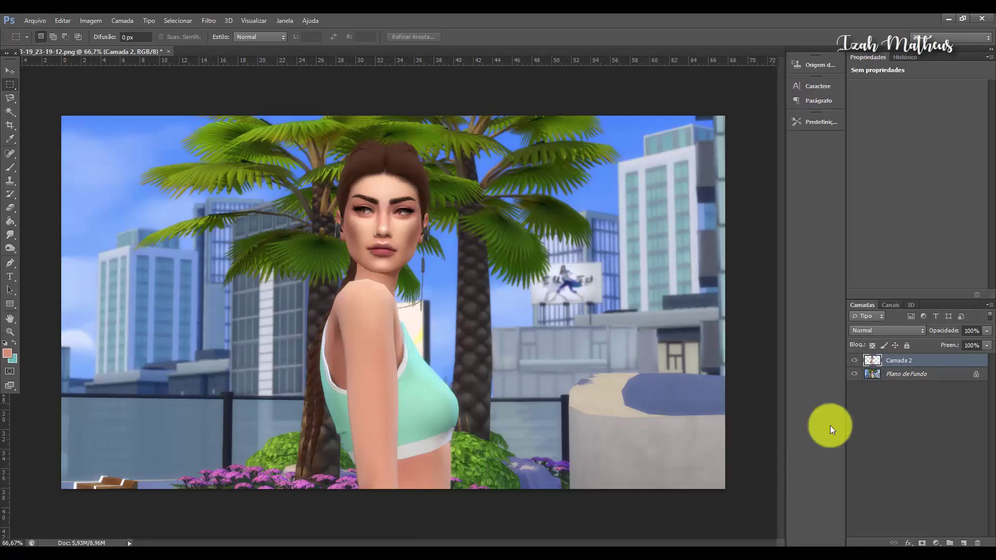
click(849, 386)
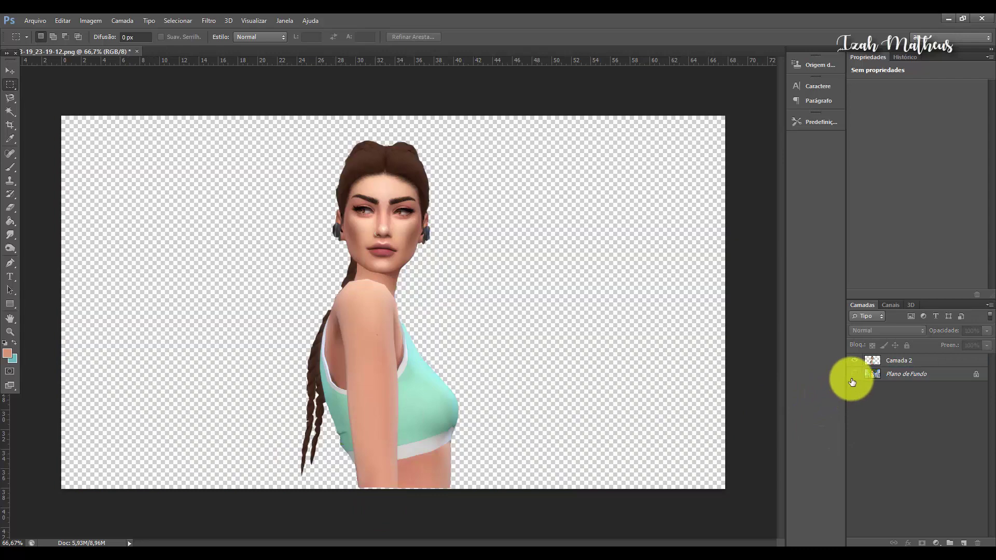
click(853, 375)
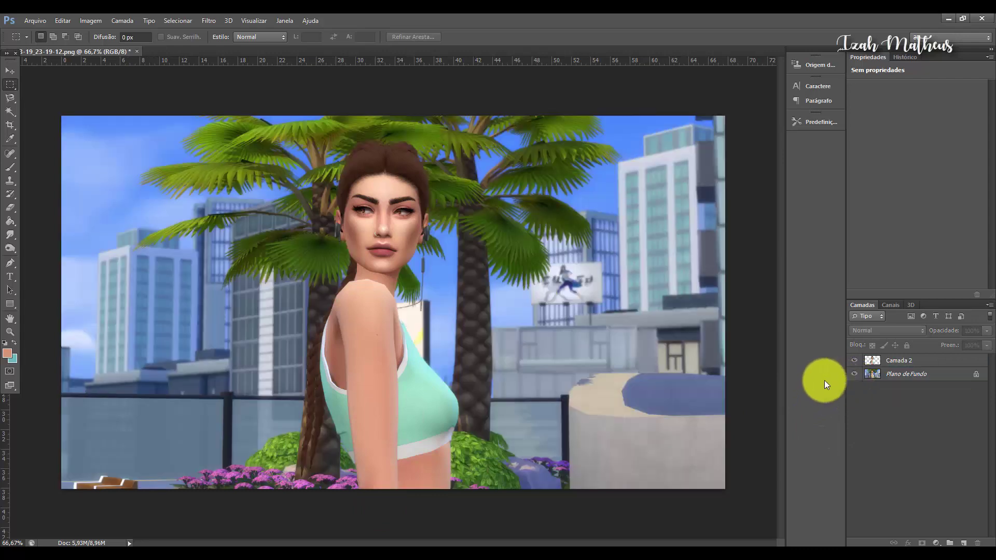
click(358, 544)
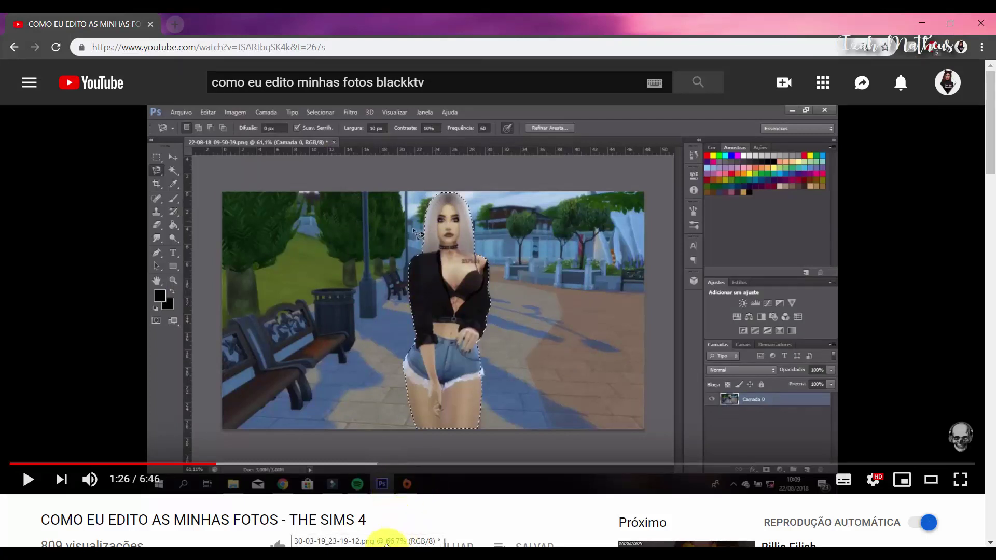
mouse_move(226, 465)
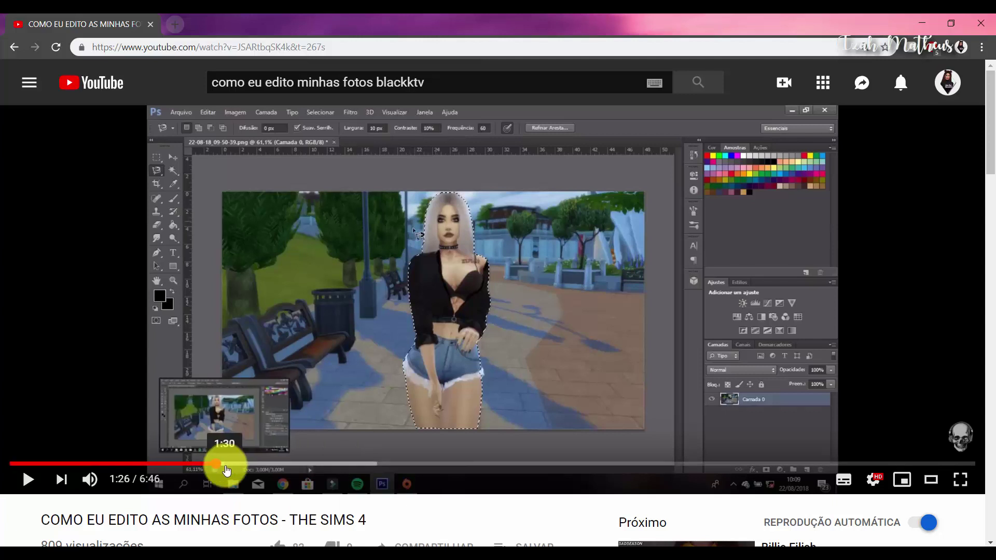
Step: Play the tutorial's Gaussian blur step, then open New Layer for the Plano de Fundo background
key(Right)
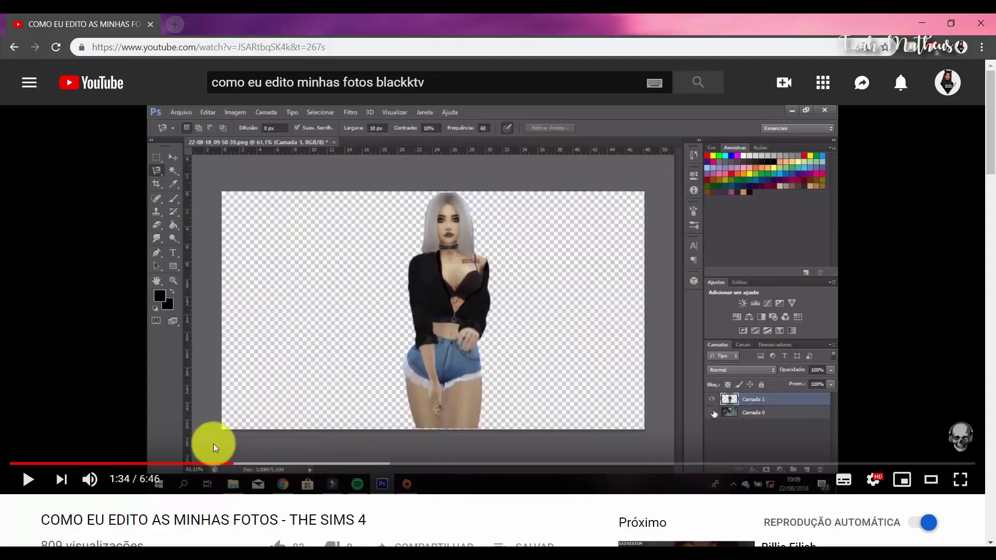
click(258, 463)
click(29, 478)
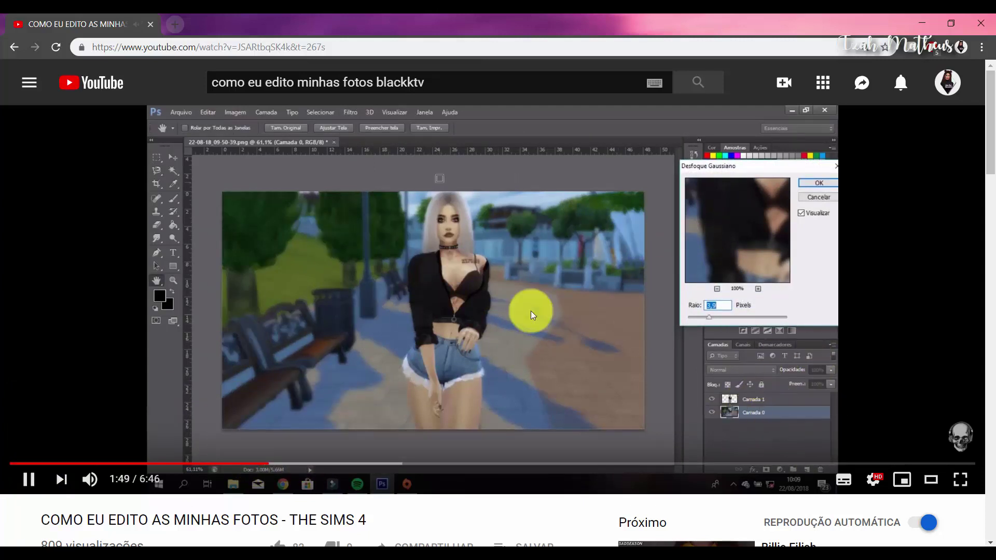
click(411, 492)
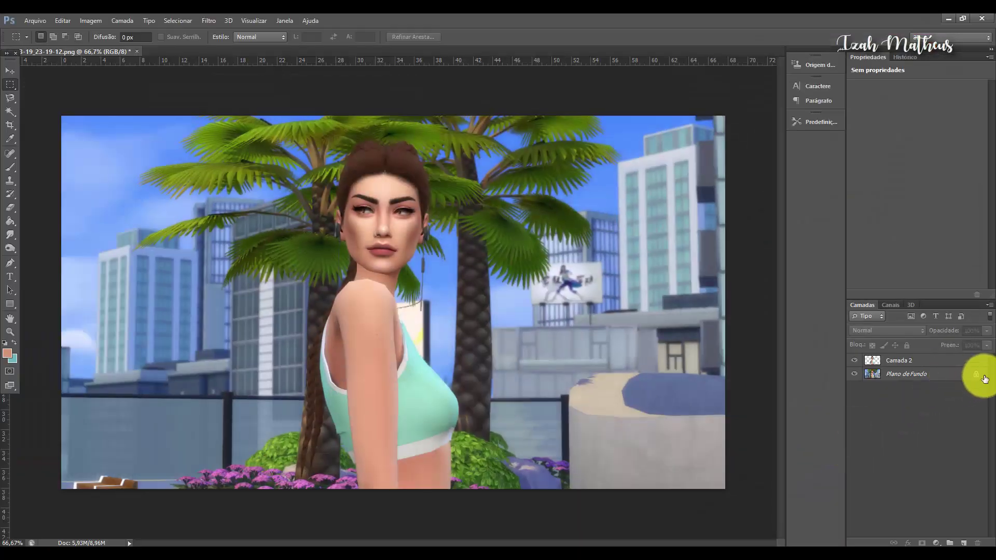
double_click(973, 373)
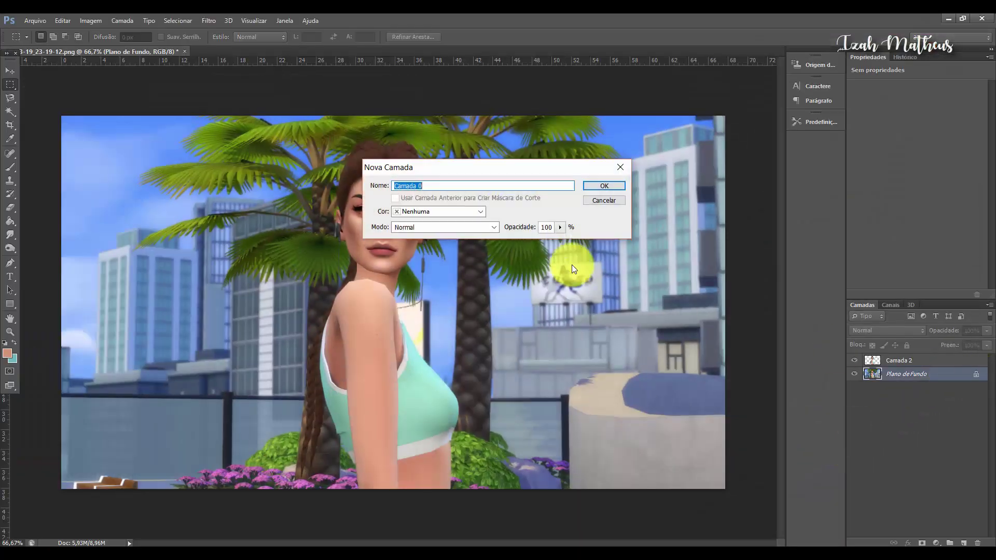
Step: Convert the background to Camada 0 and apply a Gaussian blur of radius 4,2
click(602, 186)
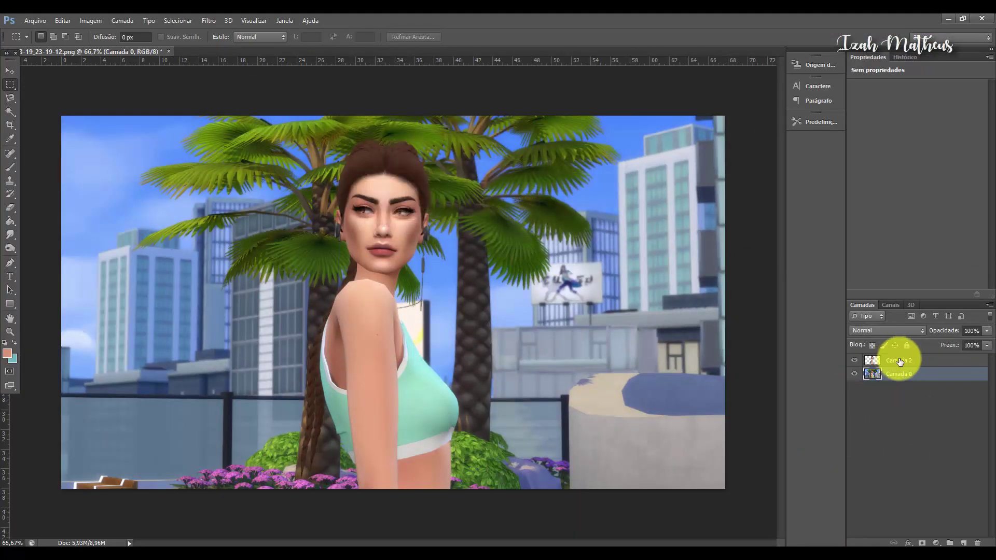
click(209, 20)
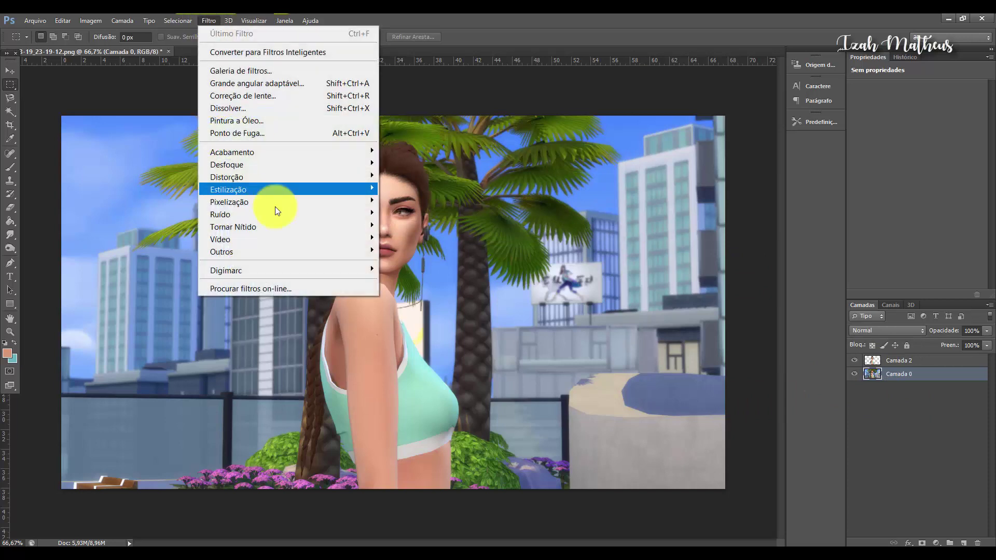
mouse_move(226, 164)
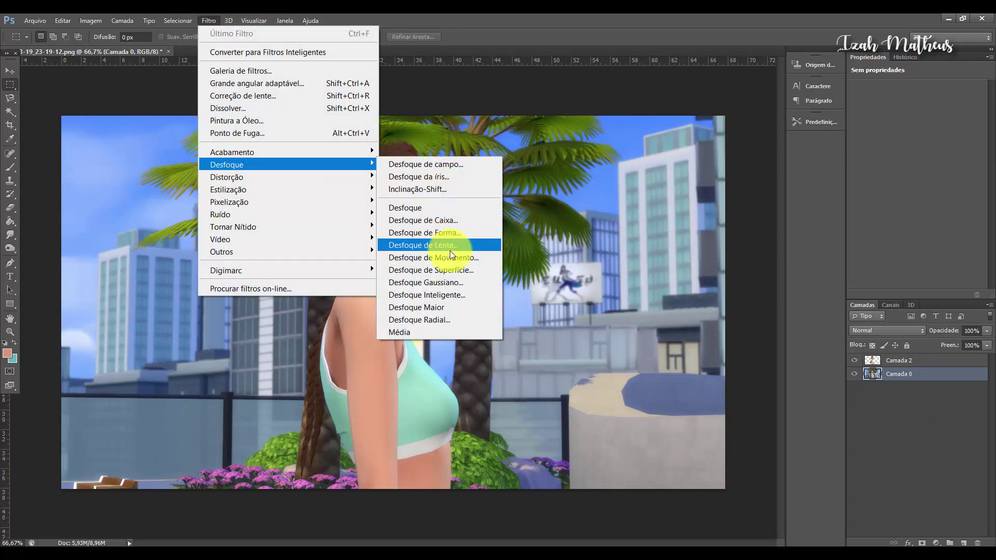
click(455, 282)
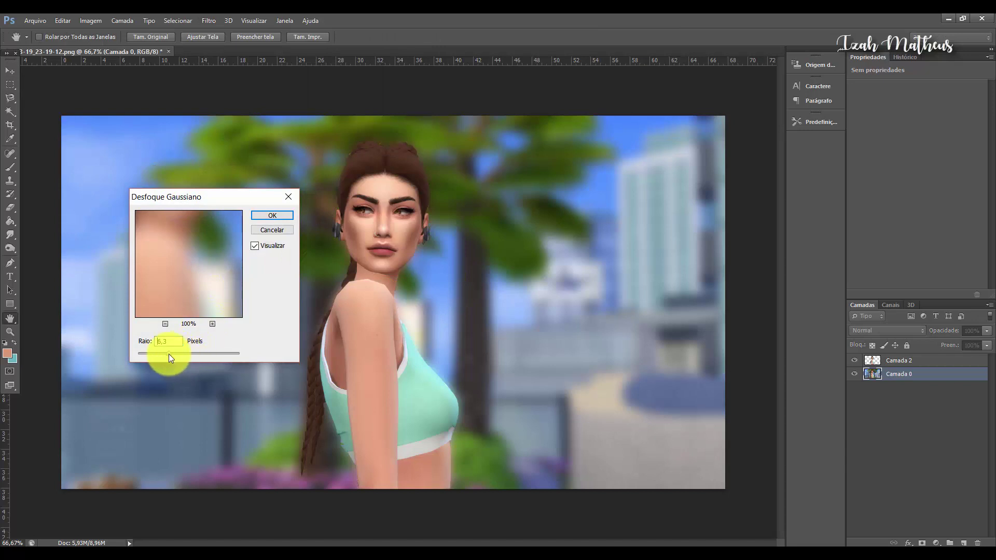
click(169, 354)
drag(168, 354, 161, 355)
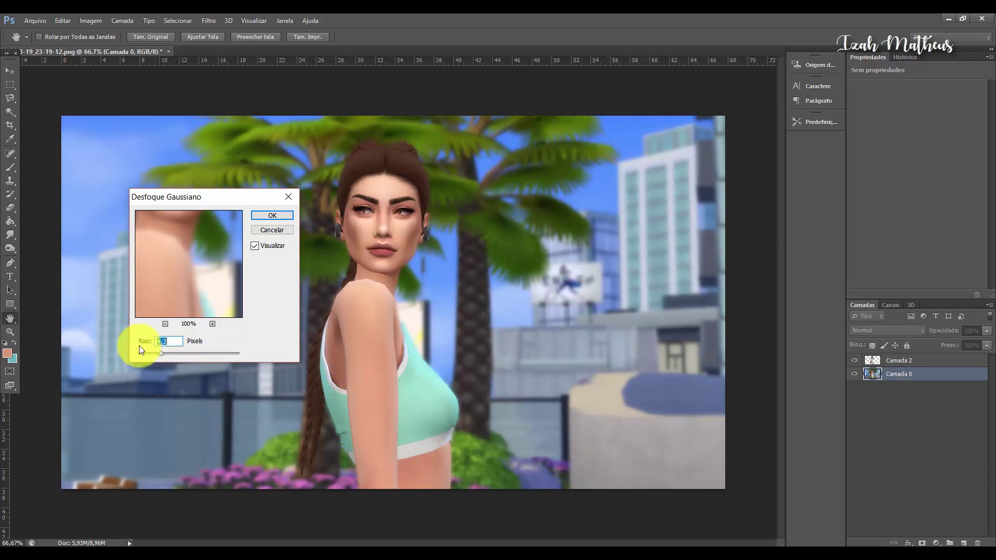
click(289, 218)
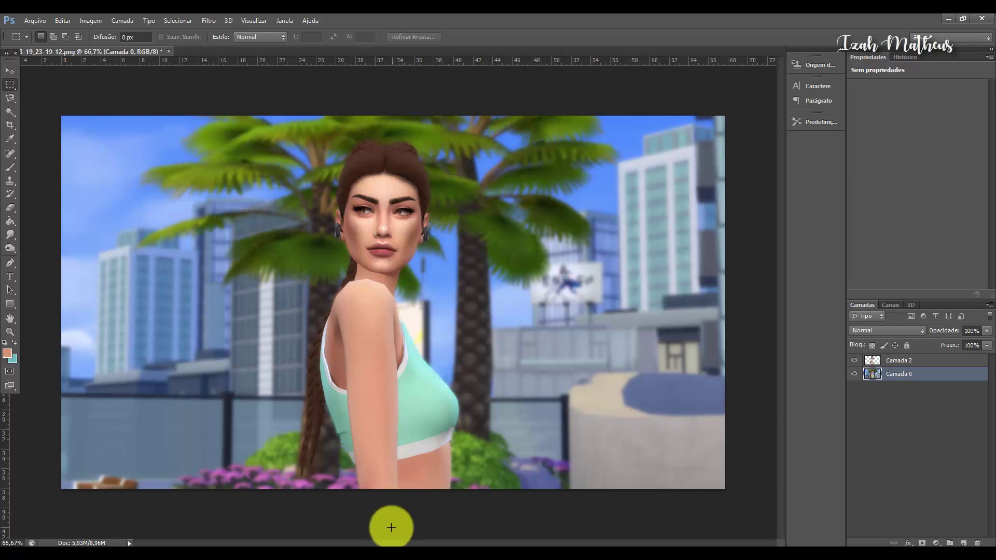
Step: Play the tutorial through its outline-drawing step to 2:48, then return to the Photoshop portrait
click(334, 541)
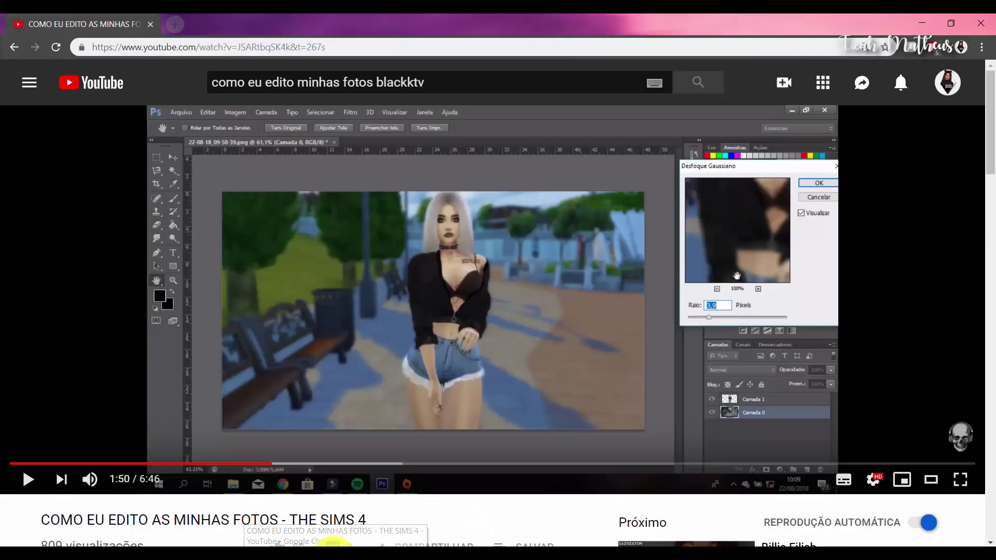
click(337, 223)
click(289, 463)
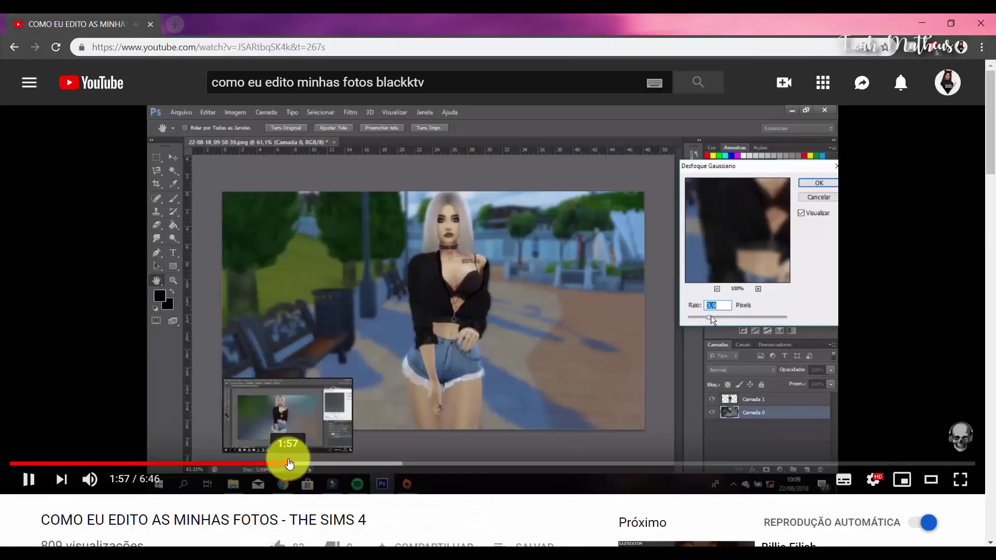
click(300, 463)
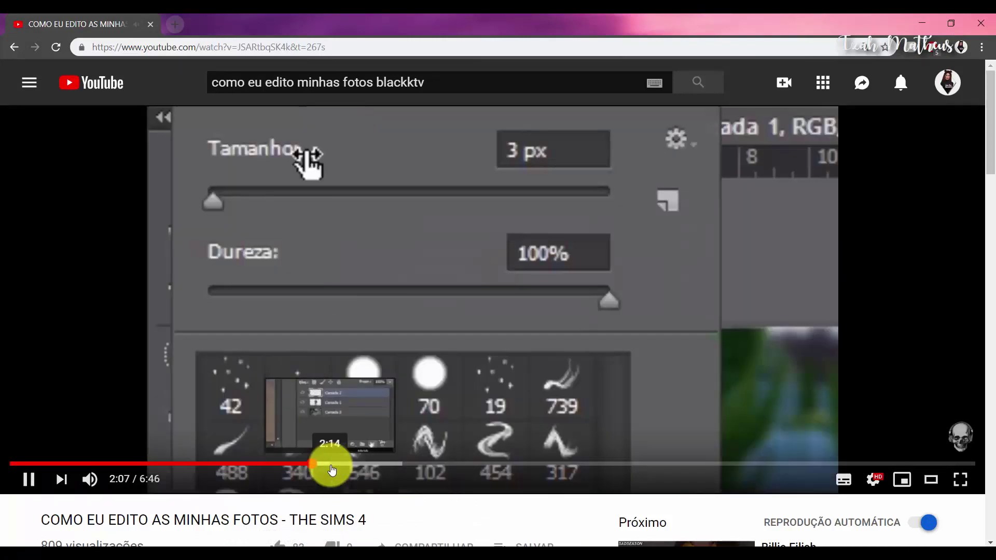
click(333, 464)
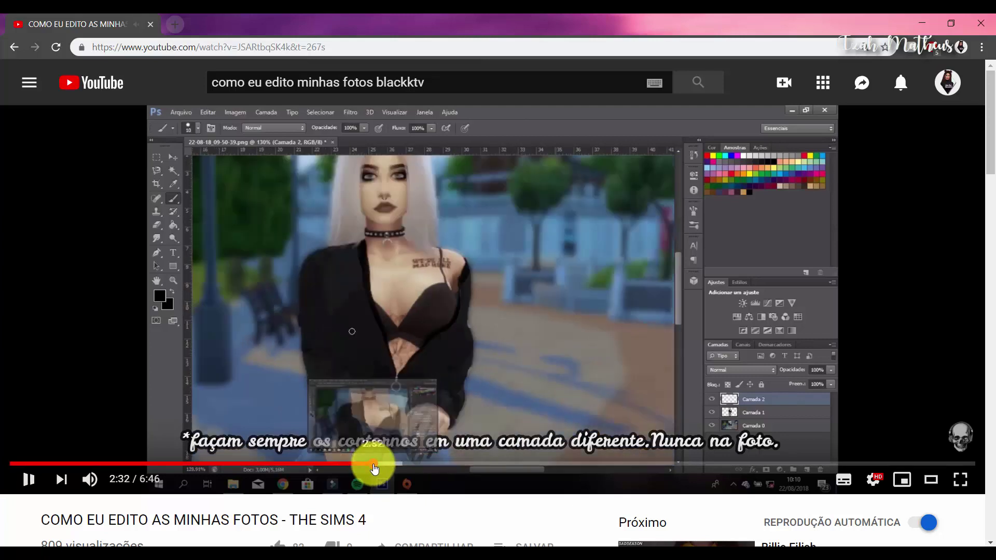
click(407, 463)
click(407, 254)
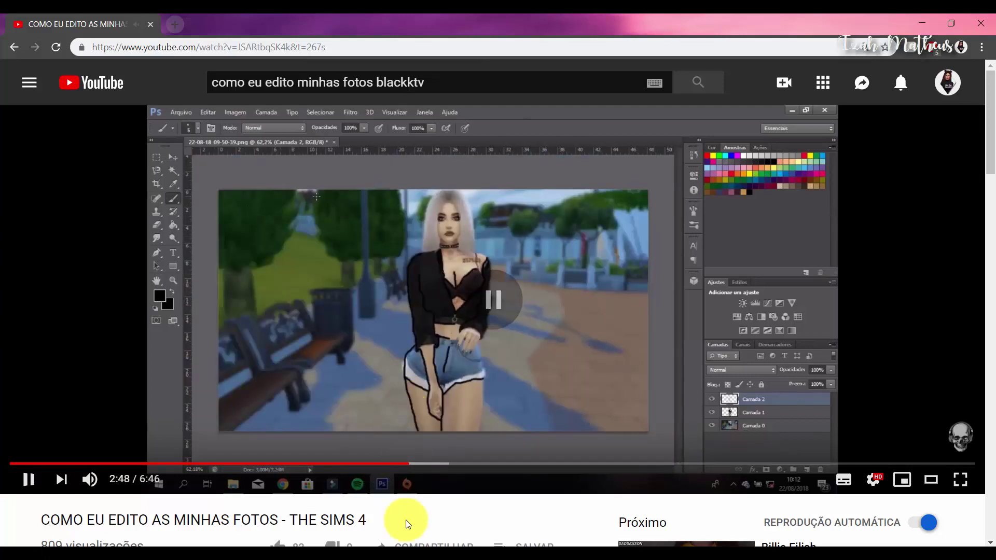
click(368, 554)
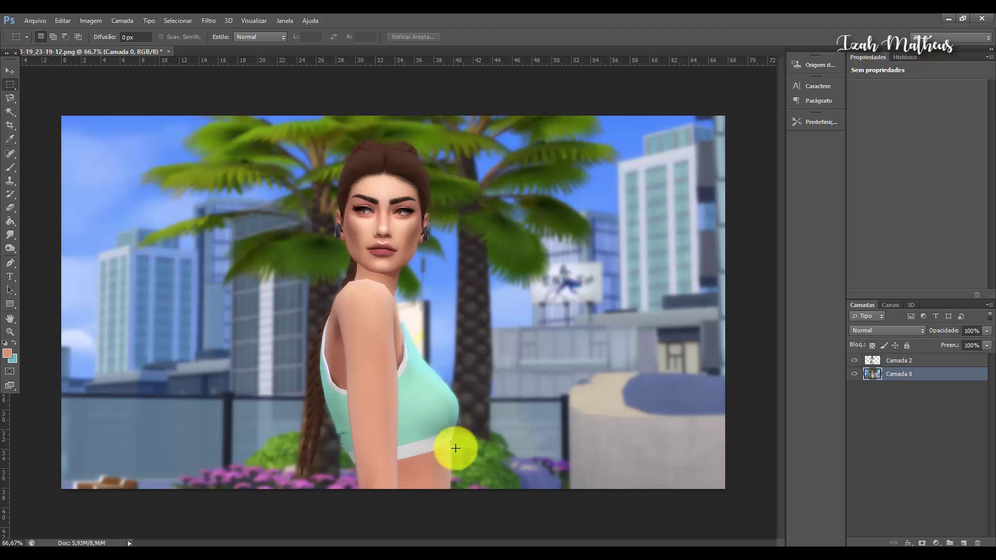
Step: Set up a black 15 px brush and a new Camada 3 above Camada 2
click(8, 166)
click(9, 355)
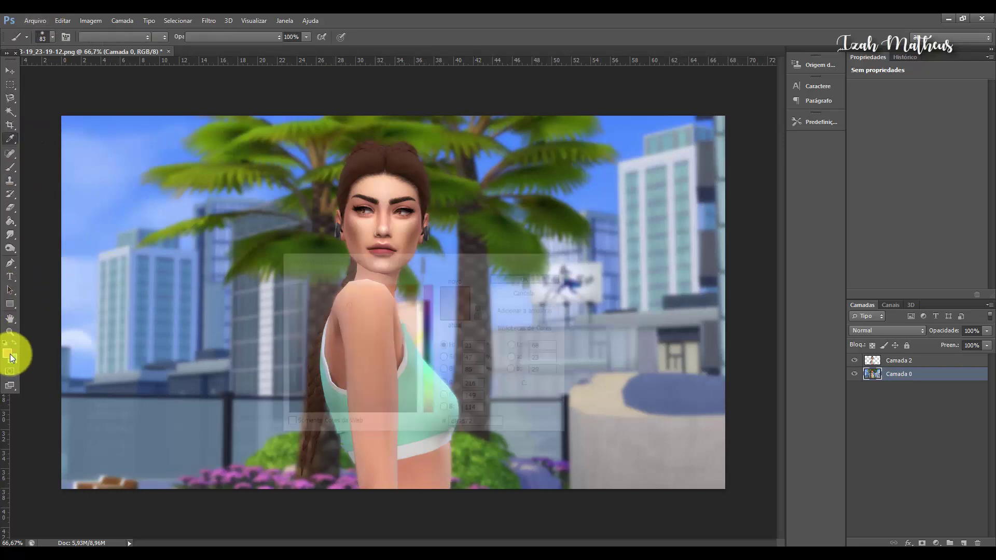
drag(289, 318, 275, 434)
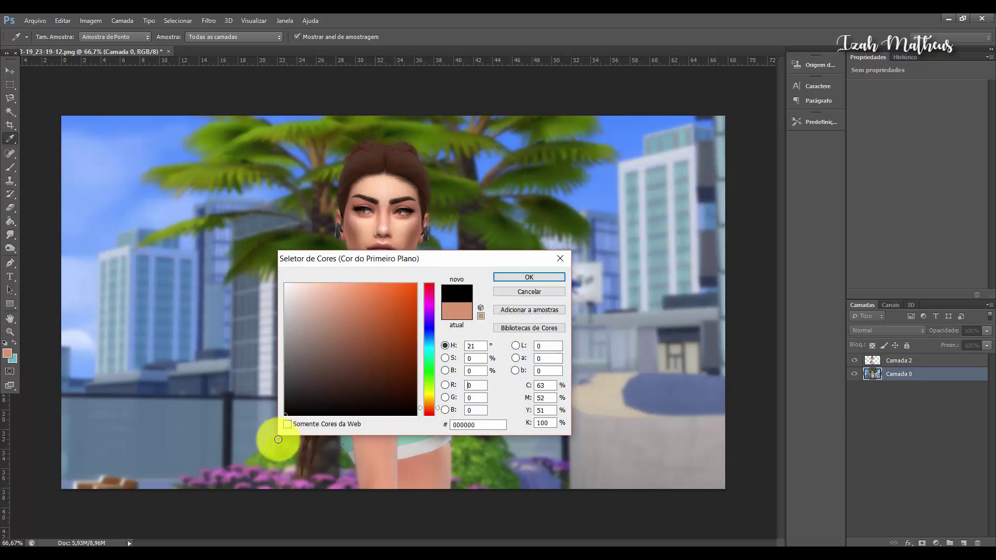
click(531, 278)
click(47, 33)
drag(26, 65, 22, 73)
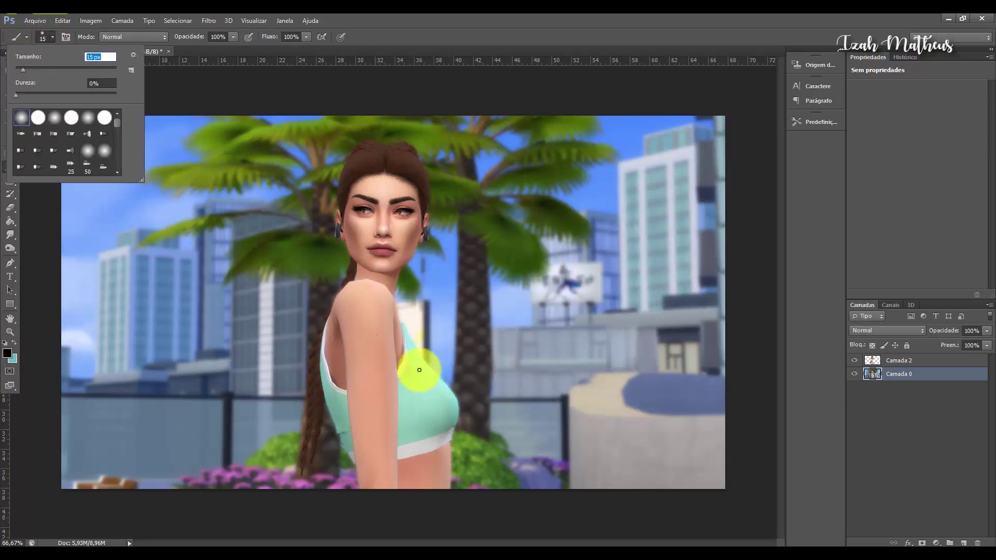
key(Return)
key(ctrl+shift+n)
key(Return)
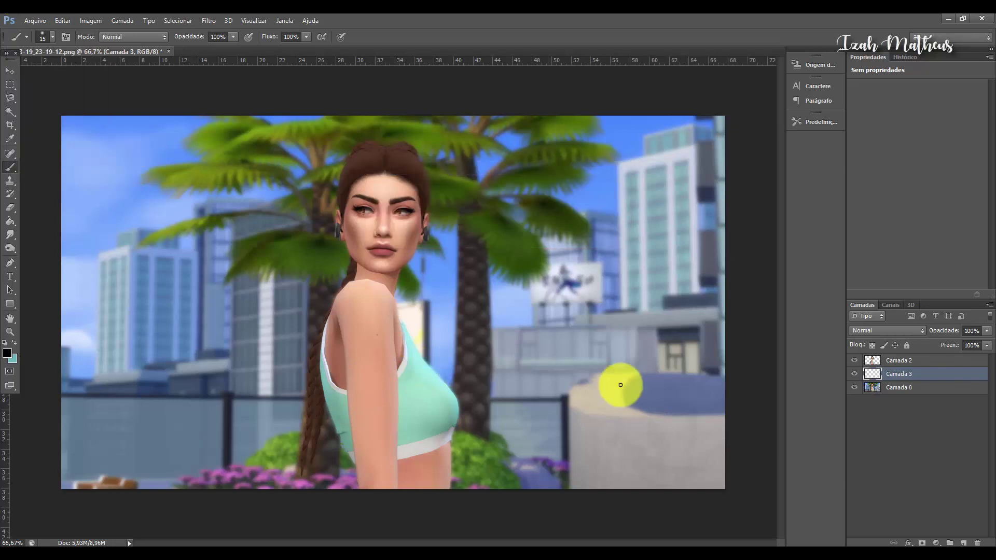
drag(929, 380, 927, 356)
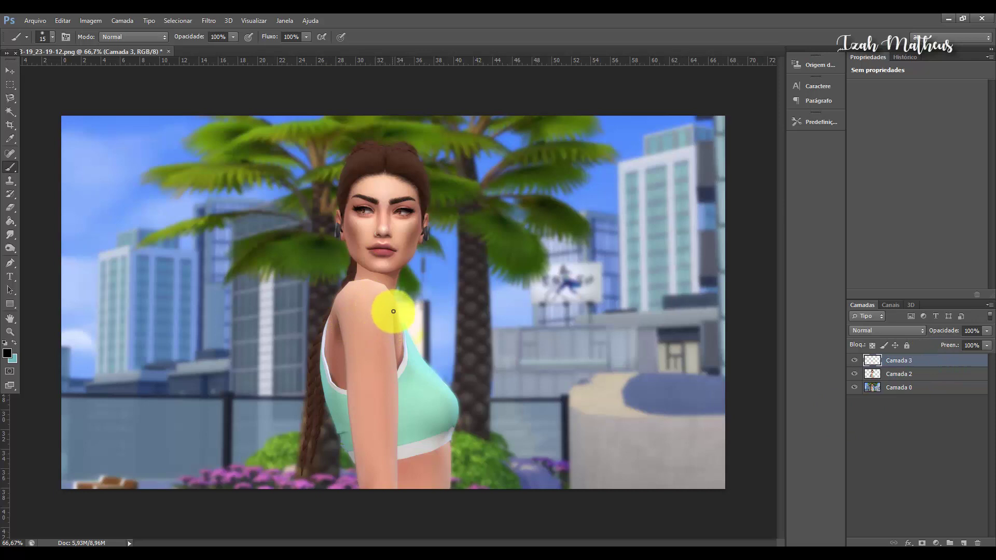
Step: Paint black outlines along the woman's arm, underarm, shoulder, neckline and crop-top hem
drag(394, 308, 398, 496)
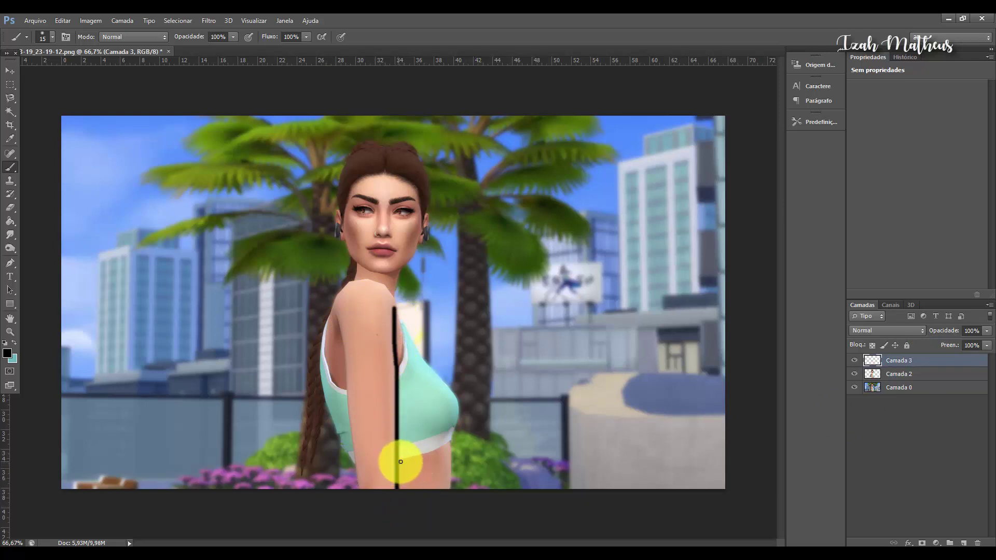
mouse_move(400, 460)
mouse_down()
mouse_move(449, 444)
mouse_move(448, 487)
mouse_up()
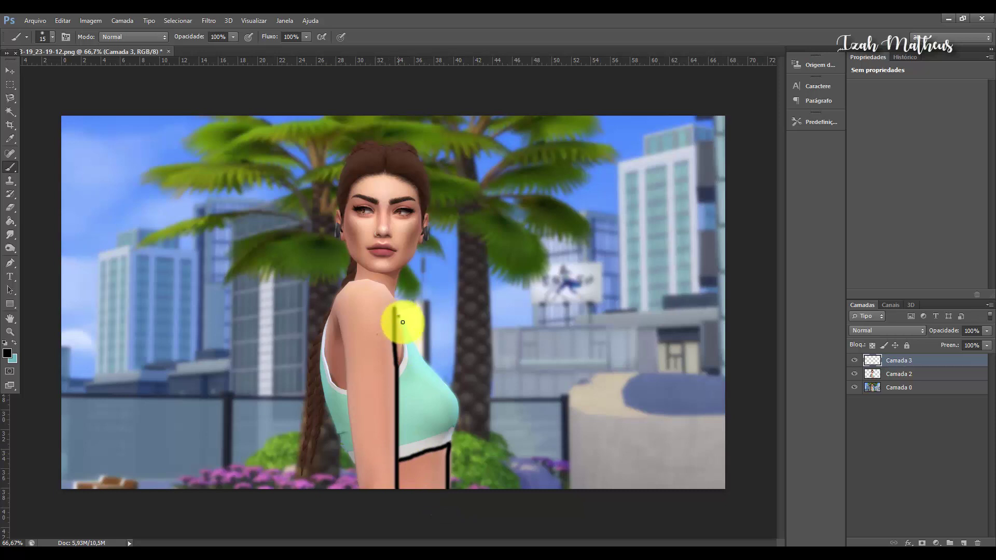
drag(418, 347, 439, 378)
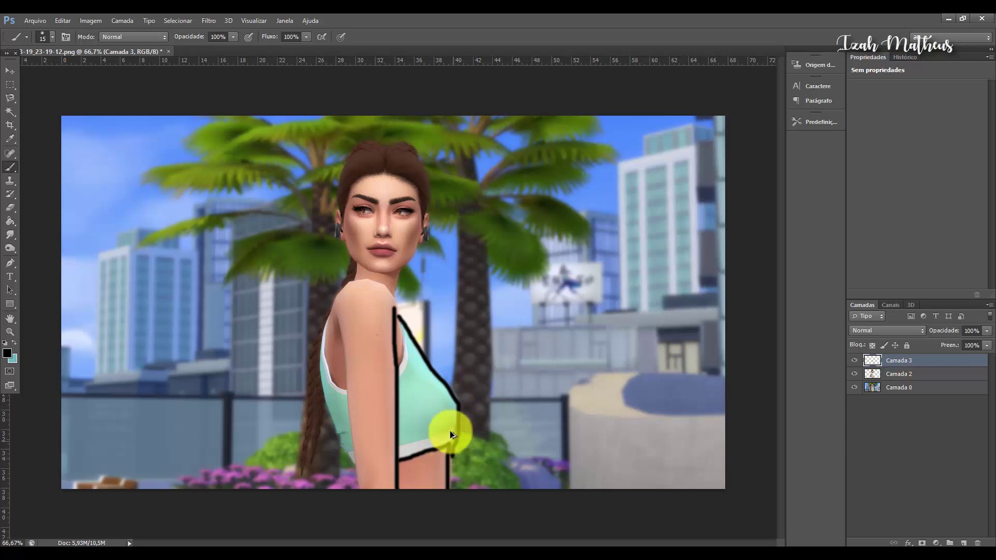
drag(457, 405, 449, 455)
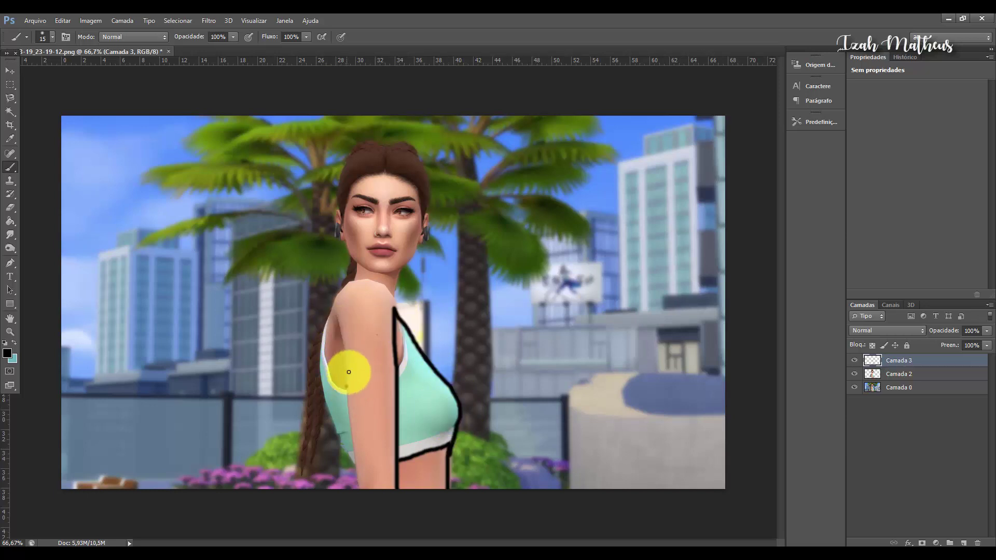
drag(337, 322, 363, 486)
drag(326, 355, 345, 387)
drag(401, 326, 403, 365)
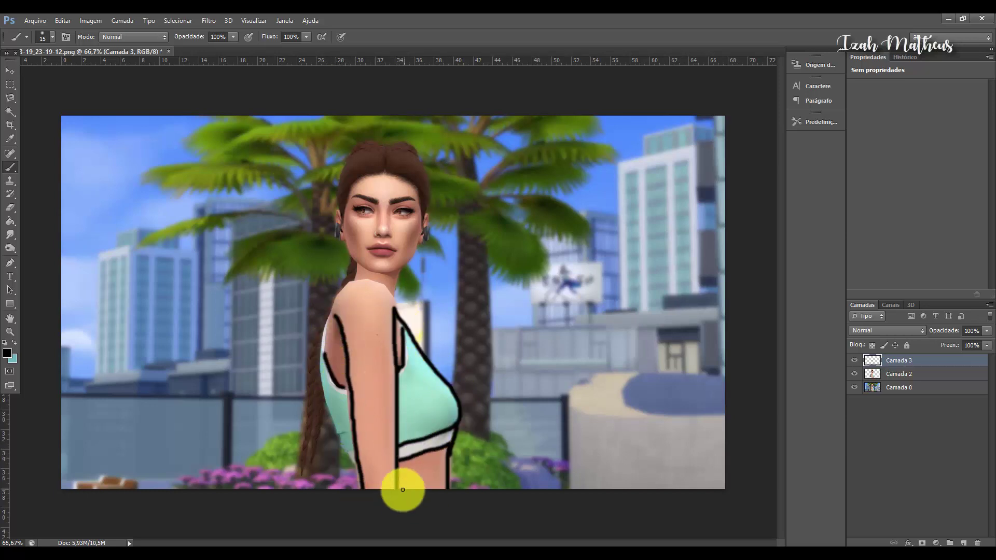
drag(396, 310, 342, 285)
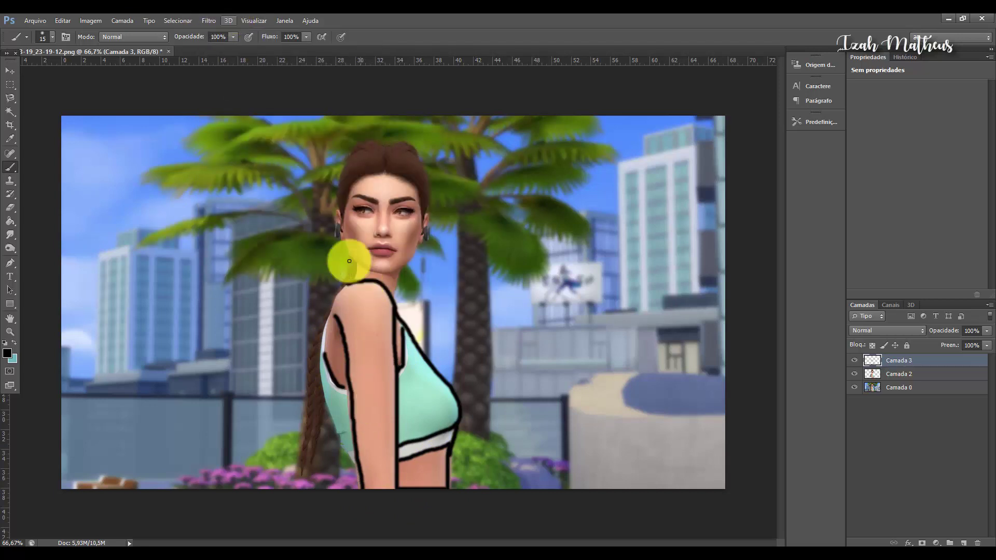
Step: Apply a Gaussian blur with a raised radius to the outline layer
click(208, 21)
mouse_move(226, 164)
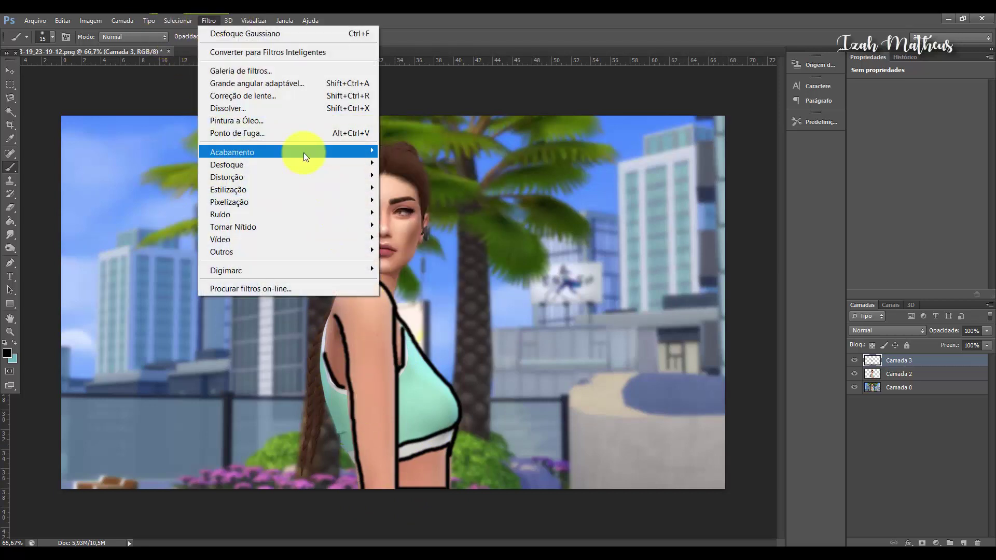
click(428, 283)
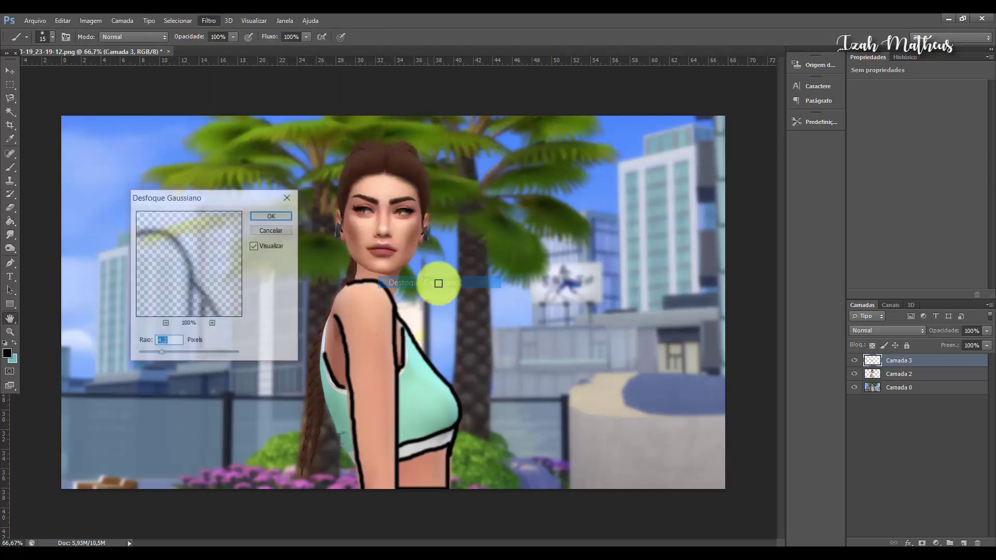
drag(175, 353, 174, 351)
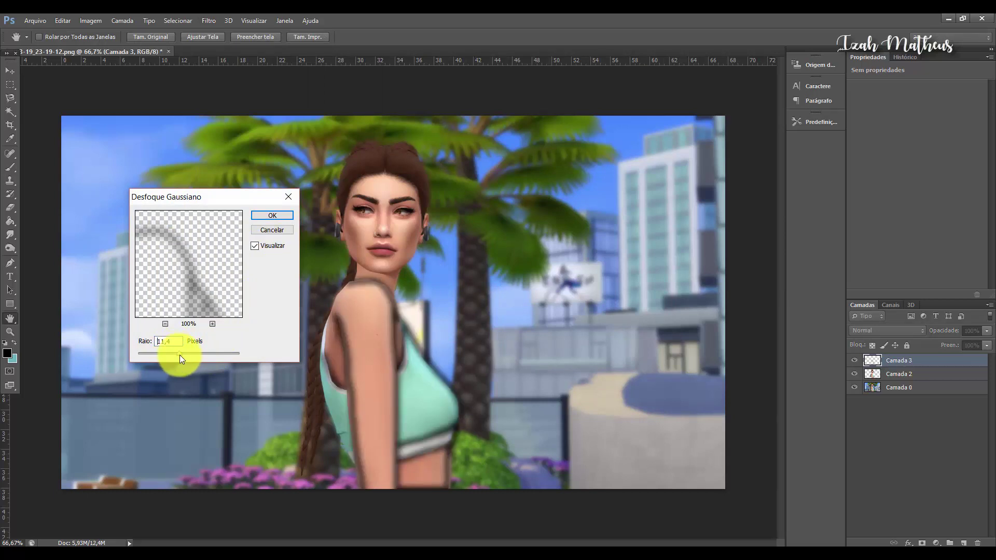
drag(180, 355, 181, 353)
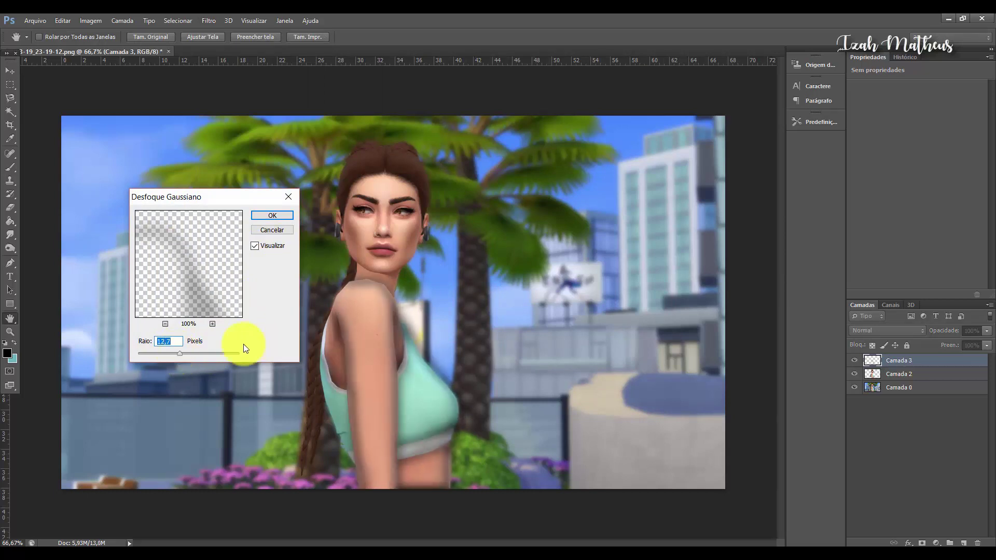
drag(182, 357, 180, 352)
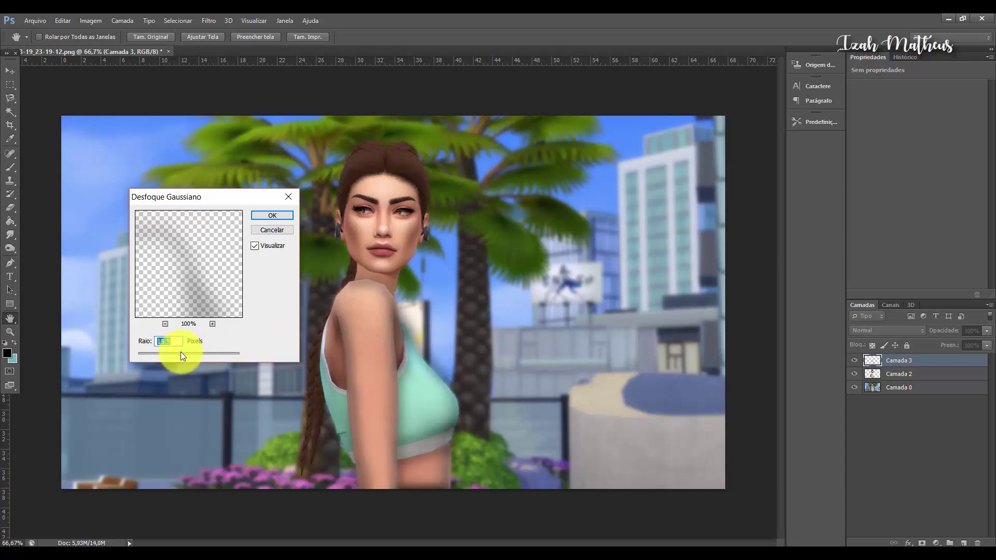
click(272, 214)
Step: Toggle the outline layer's visibility to compare the result, then zoom in
key(b)
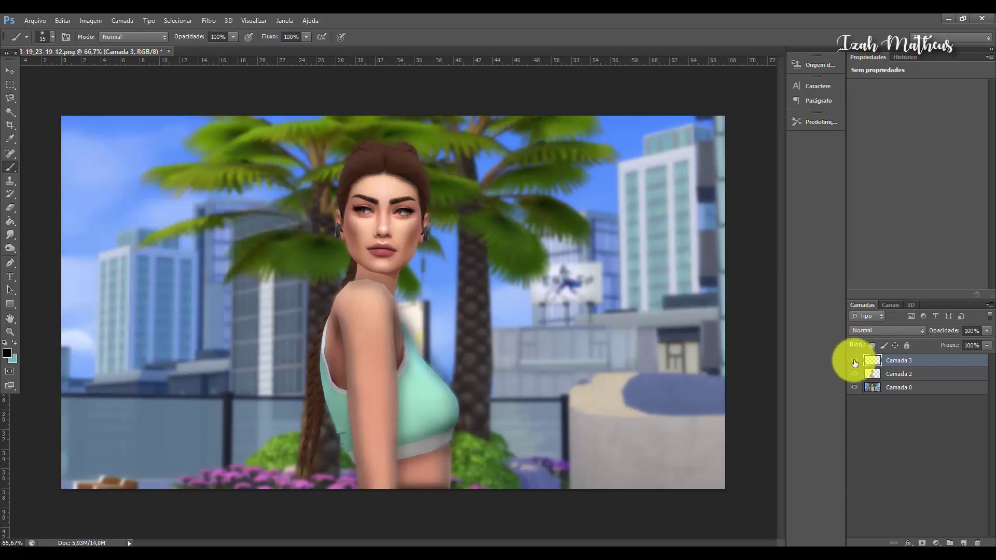
click(854, 362)
click(854, 361)
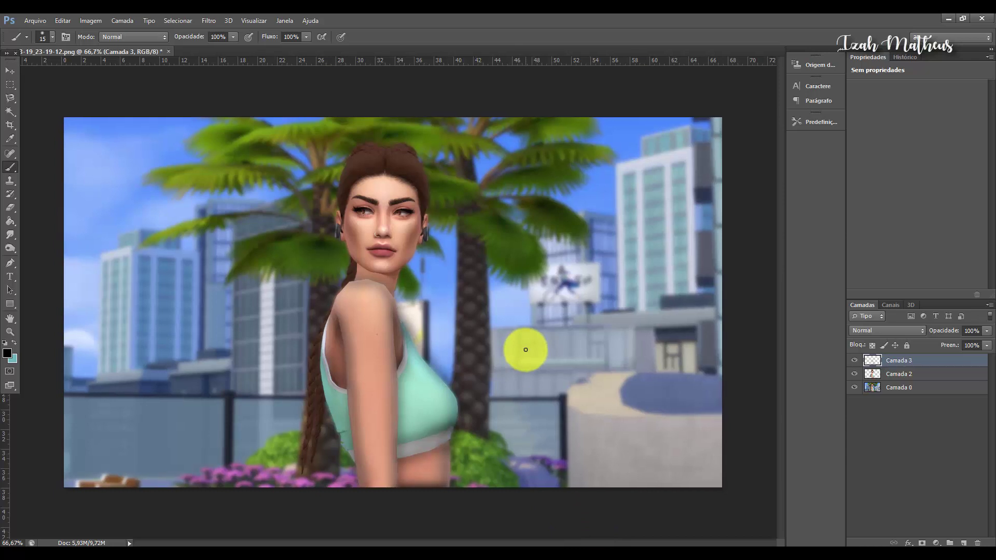
key(ctrl+plus)
key(ctrl+plus)
key(ctrl+plus)
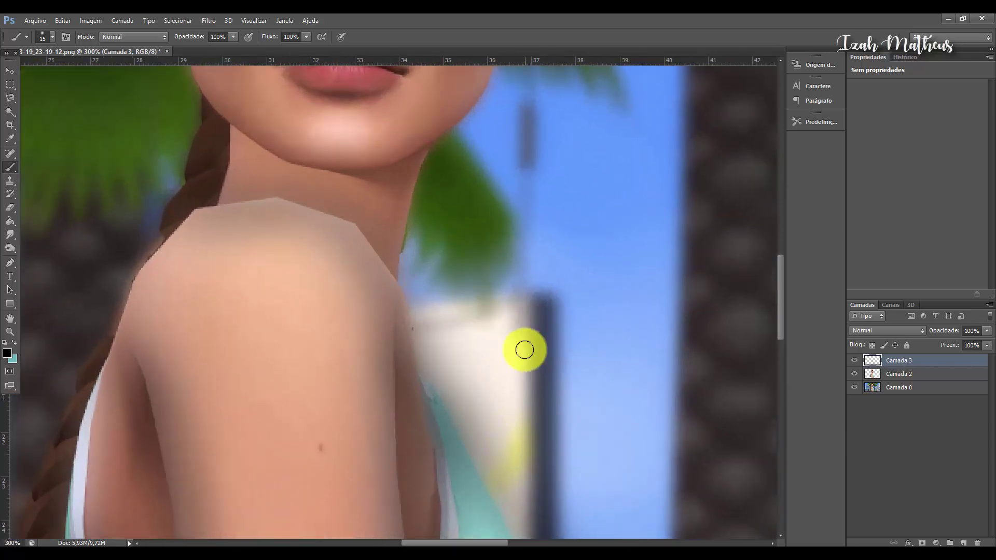
Step: On a new contour layer, paint strokes along the jaw, both cheeks and both sides of the nose
scroll(522, 349, up, 5)
key(ctrl+shift+alt+n)
click(52, 37)
double_click(22, 69)
drag(430, 446, 407, 521)
drag(426, 465, 342, 473)
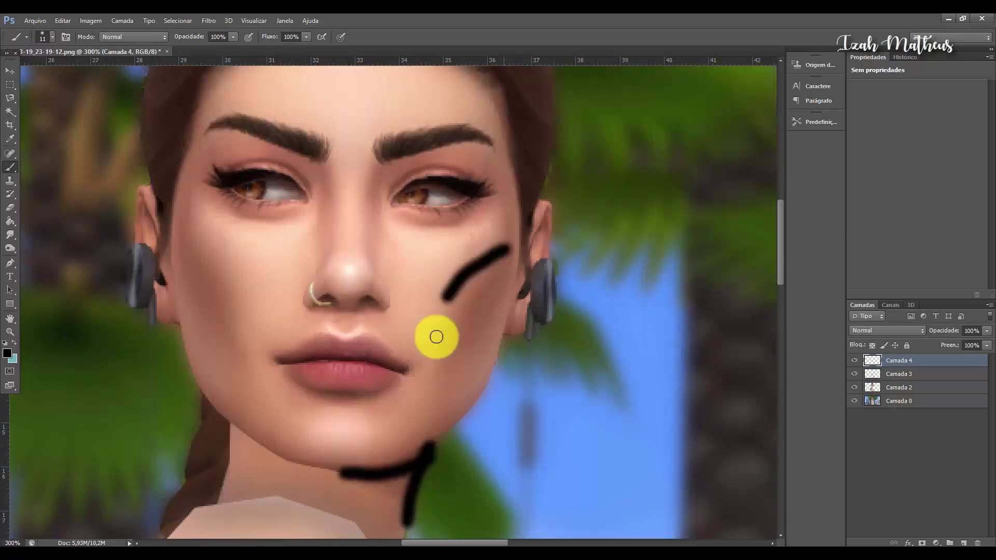
drag(505, 244, 459, 331)
drag(185, 237, 251, 337)
click(51, 37)
drag(377, 171, 373, 251)
drag(325, 168, 330, 252)
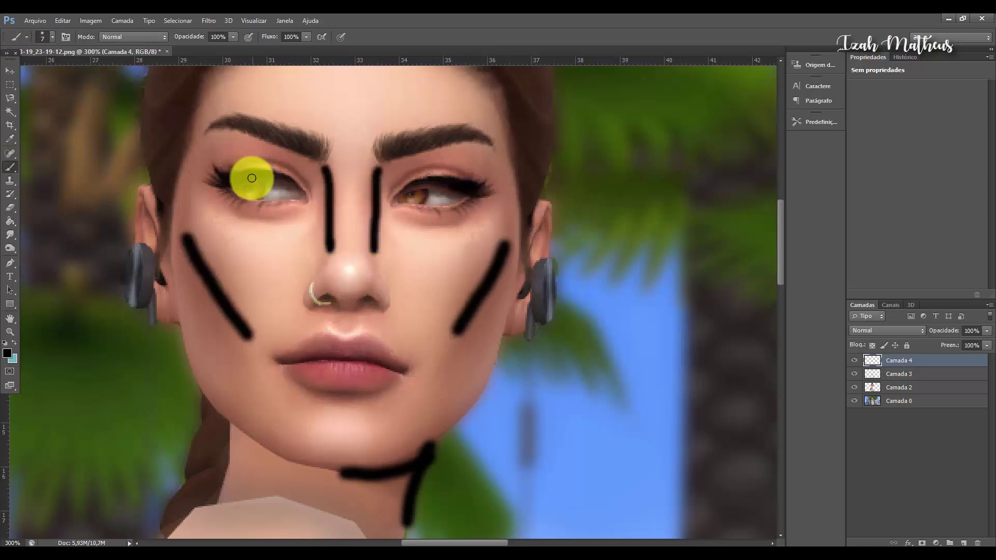
scroll(396, 192, up, 3)
drag(233, 145, 511, 171)
Step: Gaussian-blur the face contour strokes and add a stroke along the hairline
click(208, 20)
click(426, 282)
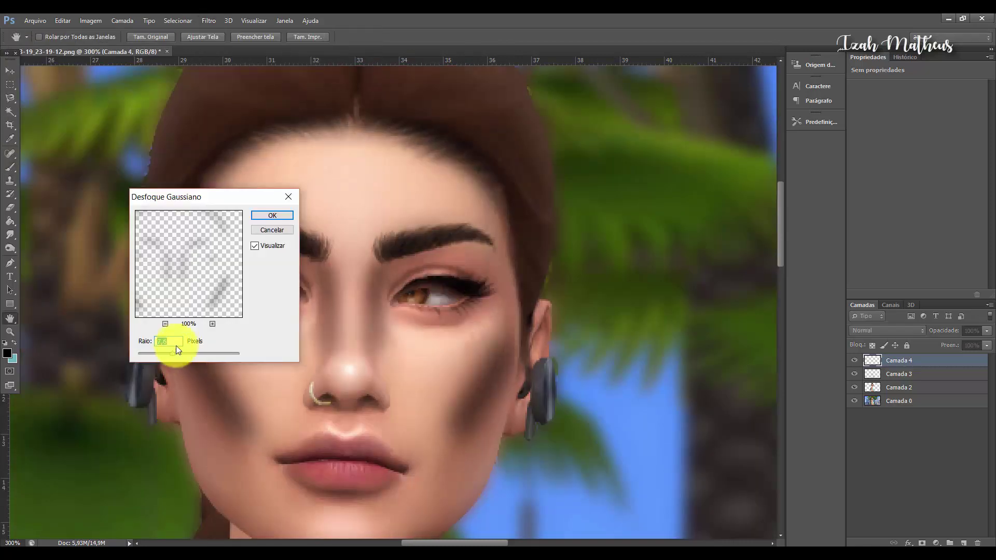
key(Return)
click(52, 37)
drag(228, 175, 491, 200)
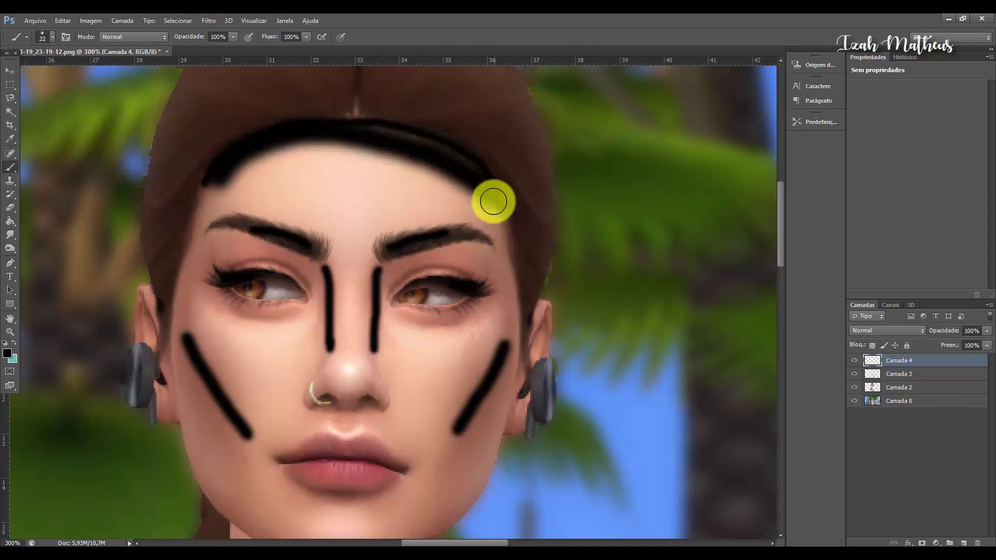
click(209, 21)
click(444, 300)
key(Return)
key(ctrl+0)
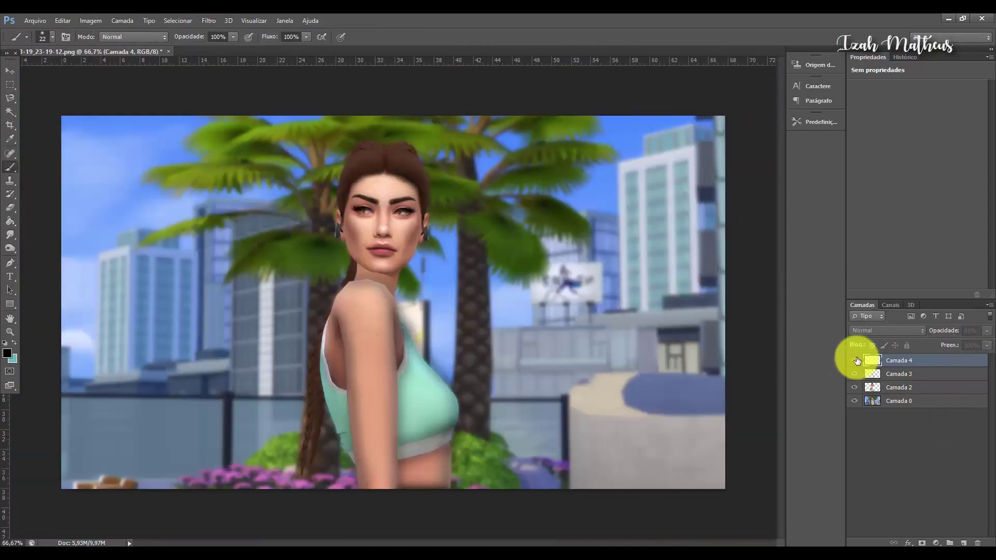
scroll(357, 243, up, 2)
key(ctrl+z)
key(ctrl+z)
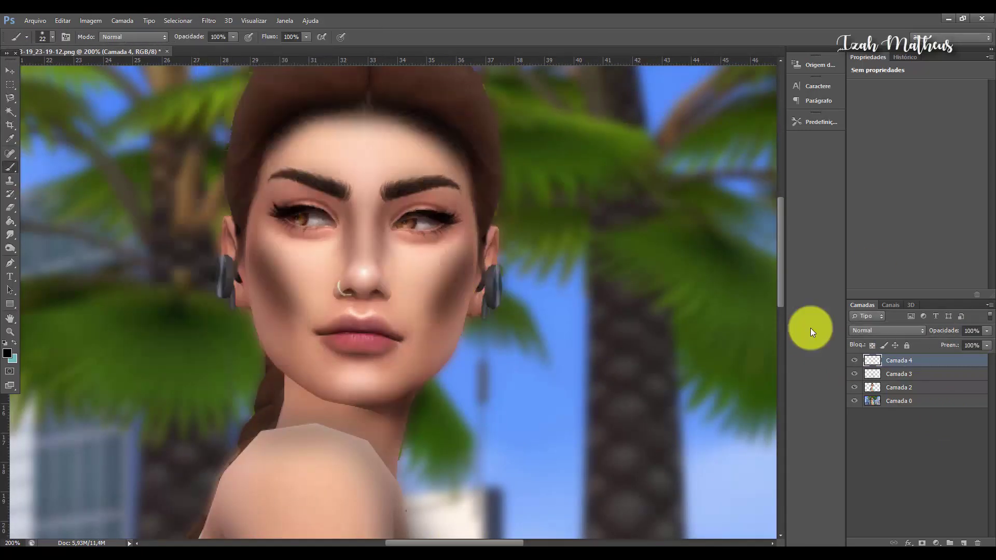
Step: Lower the contour layer's opacity to 80% and add empty Camada 5 above it
drag(986, 330, 971, 338)
scroll(580, 291, down, 3)
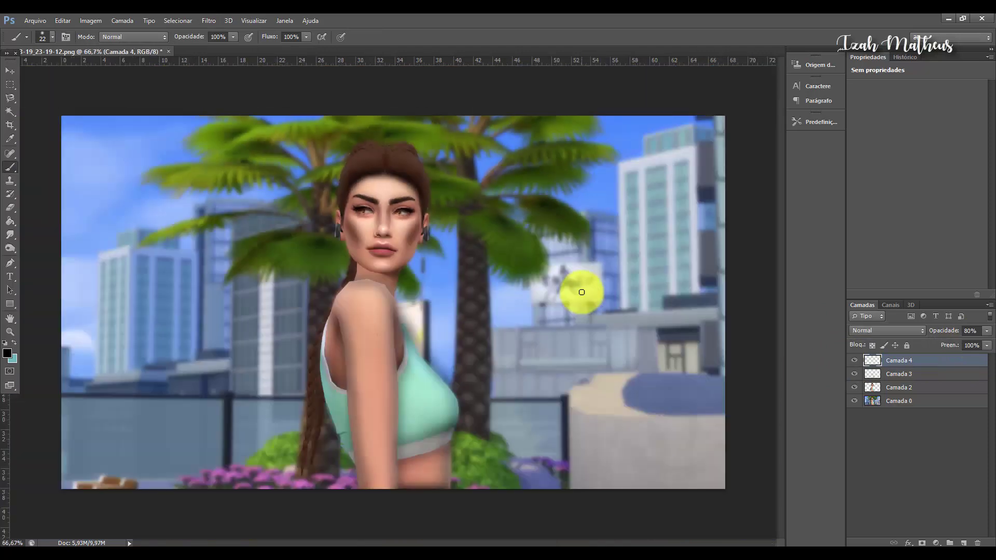
key(ctrl+shift+n)
key(Return)
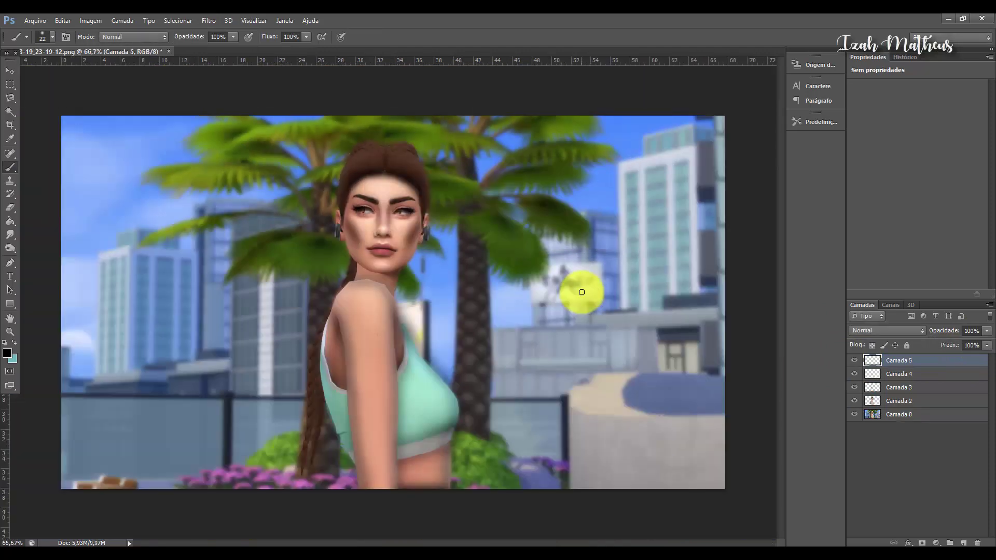
Step: Jump the Sims editing tutorial forward past 3:10 and 4:00 to about 4:16, then pause
click(332, 540)
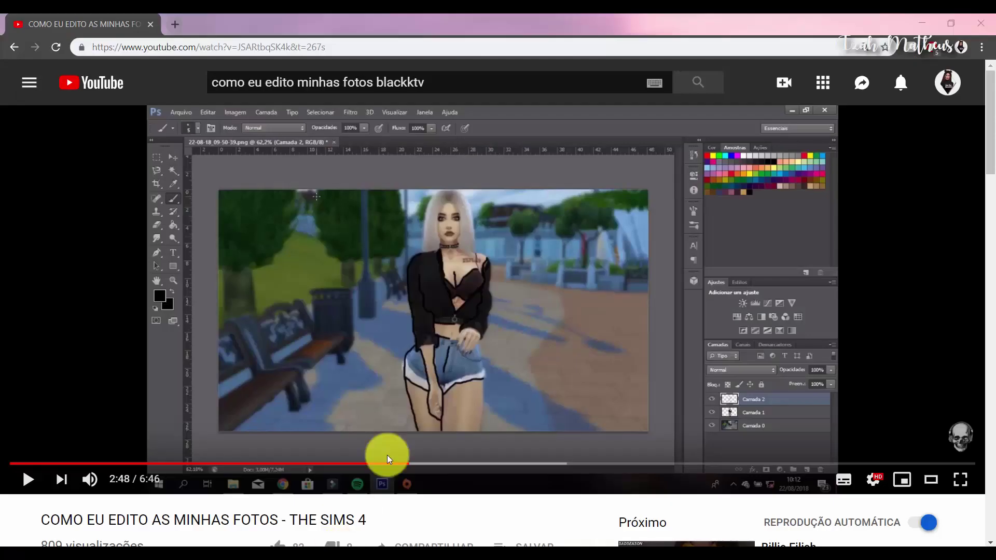
drag(438, 462, 538, 462)
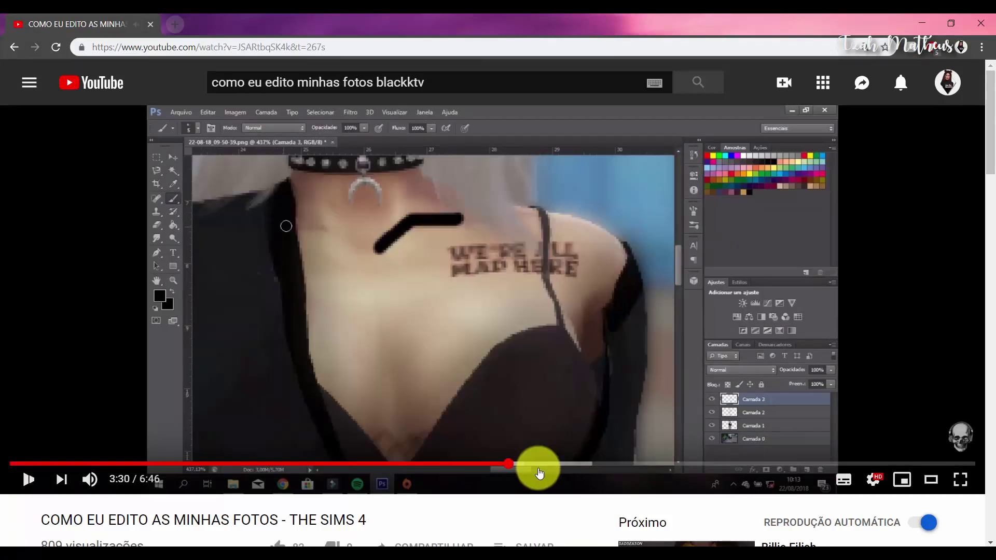
click(579, 465)
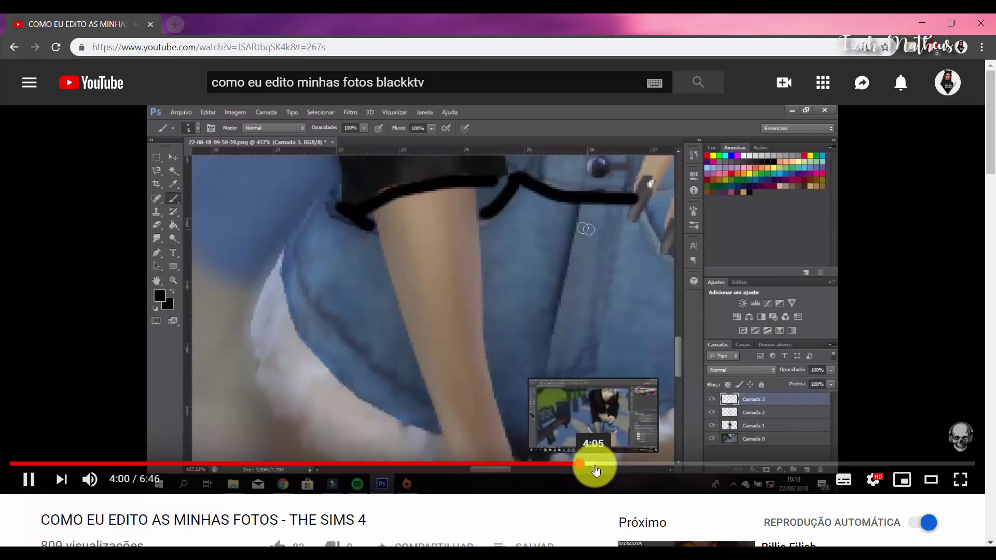
click(591, 464)
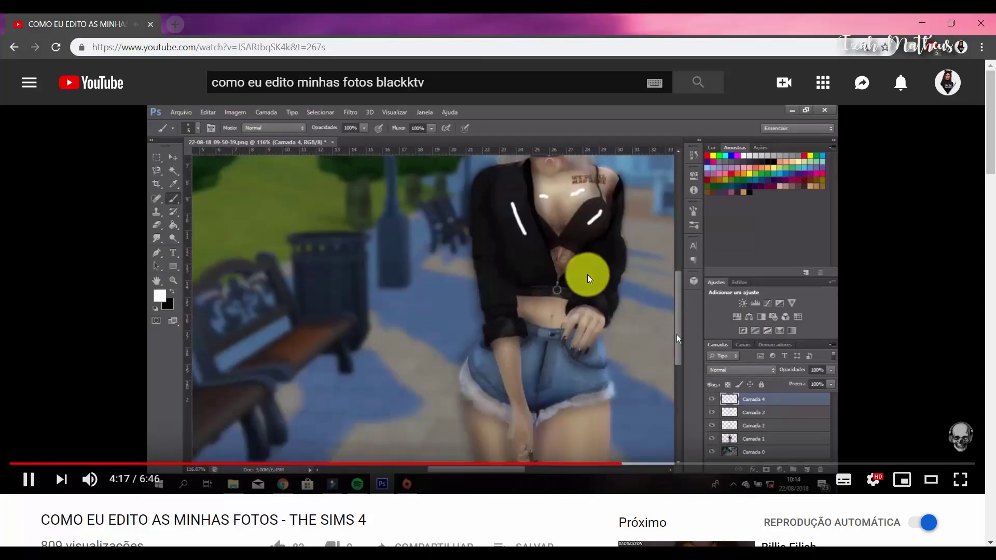
click(554, 289)
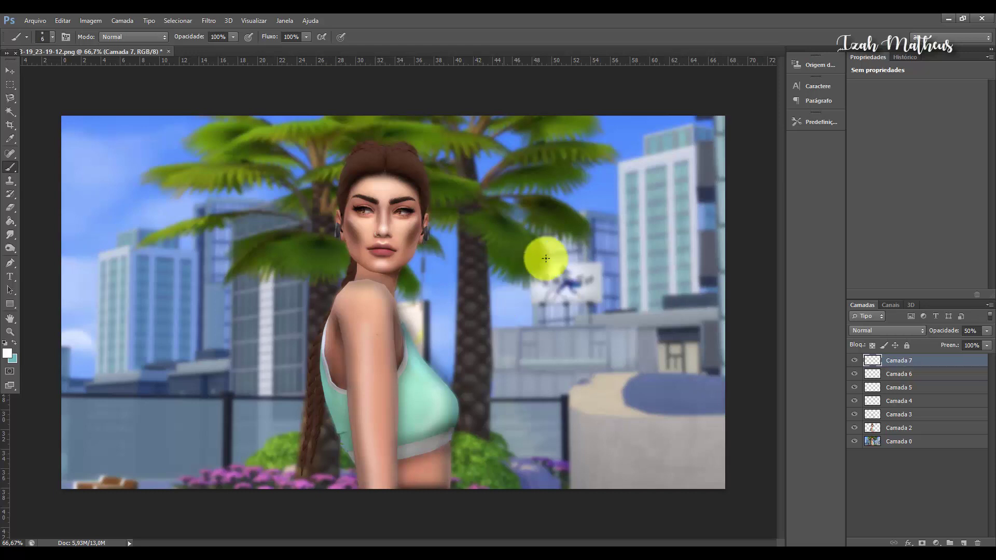
Step: Merge the visible layers into Camada 0 and zoom in close on the sim's face
right_click(924, 444)
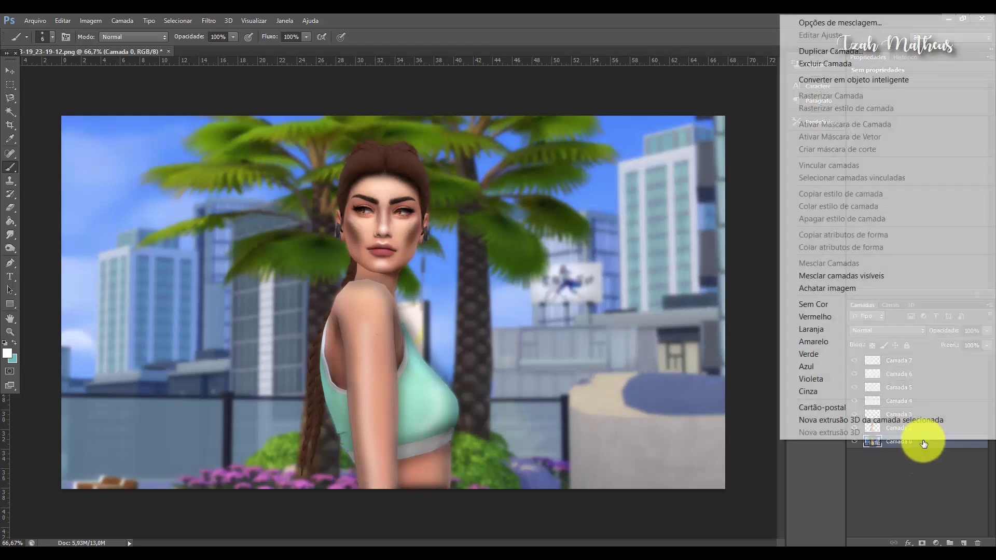
click(849, 279)
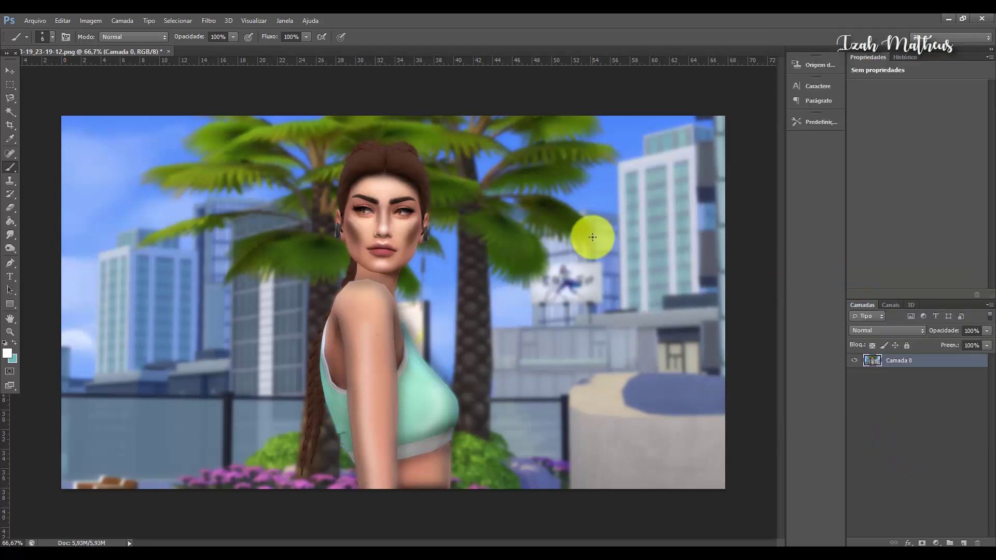
key(ctrl+plus)
key(ctrl+plus)
scroll(592, 237, up, 3)
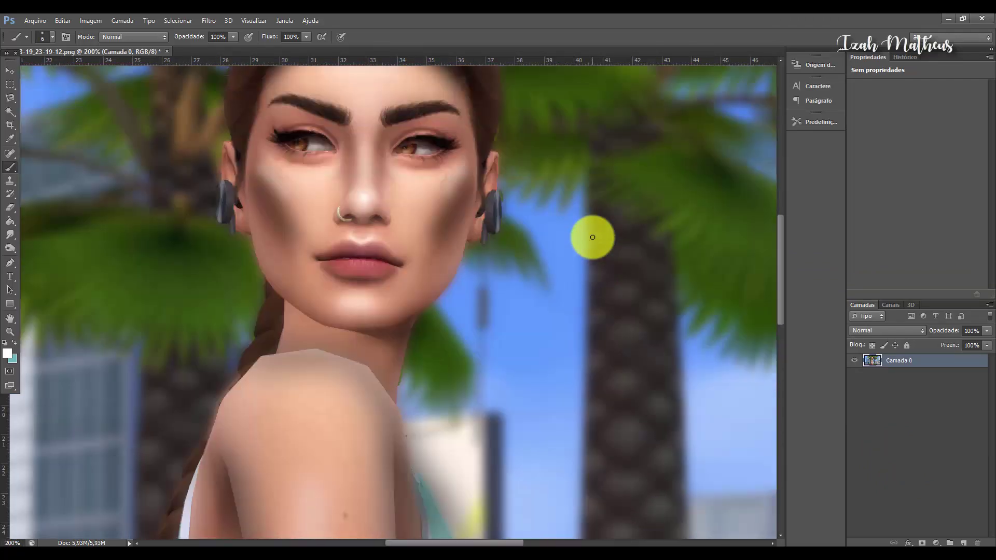
scroll(592, 237, up, 3)
key(ctrl+minus)
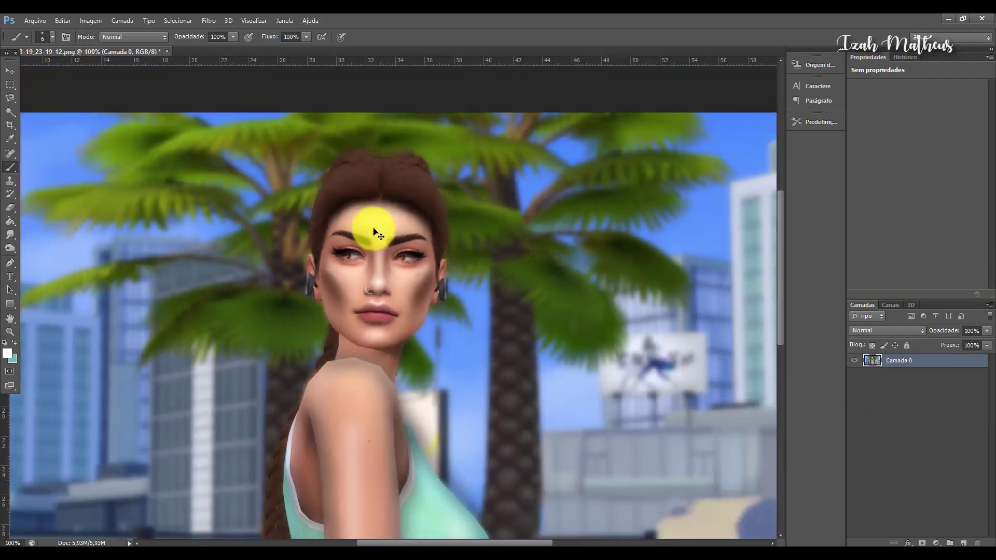
key(ctrl+plus)
key(ctrl+plus)
key(ctrl+plus)
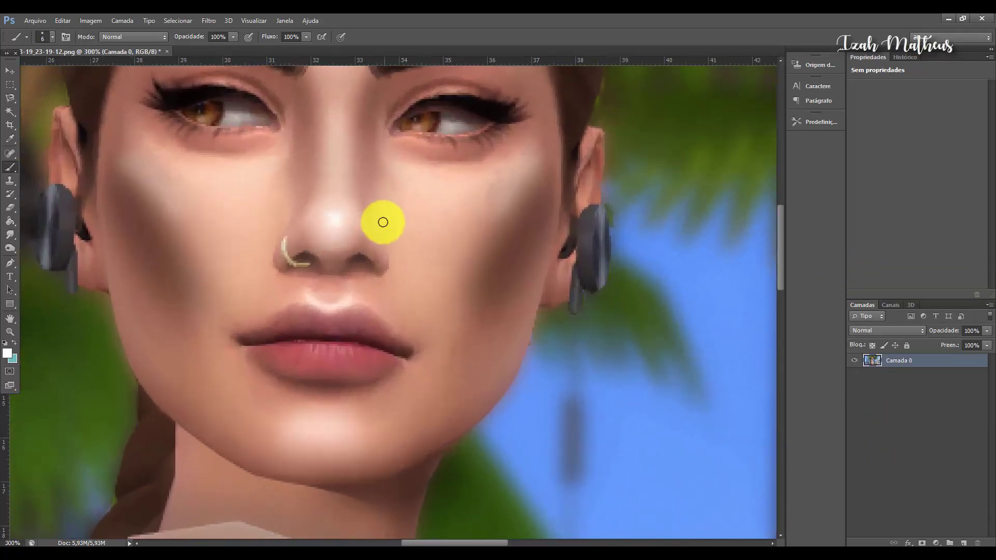
click(7, 242)
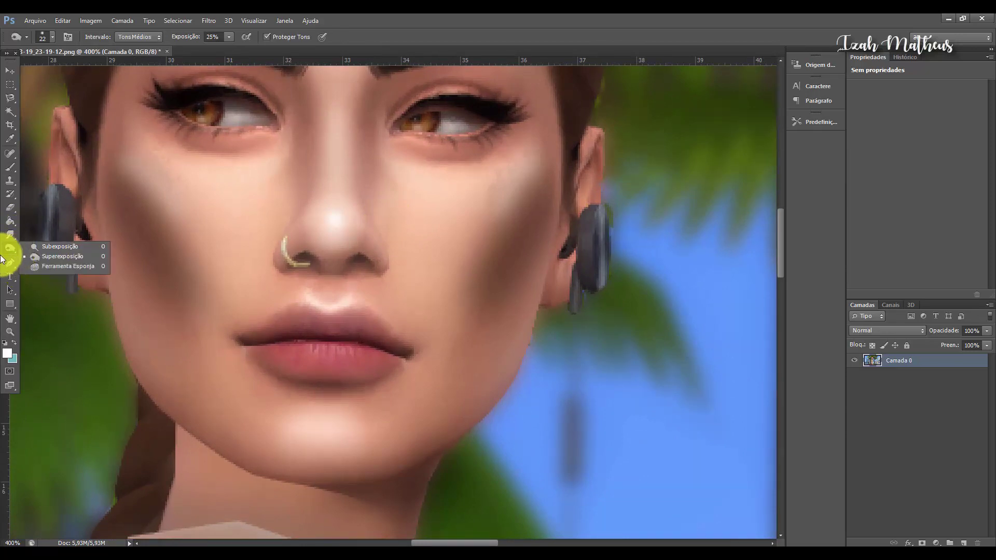
Step: Switch to the Dodge (Superexposição) tool with an 11 px soft brush
click(56, 259)
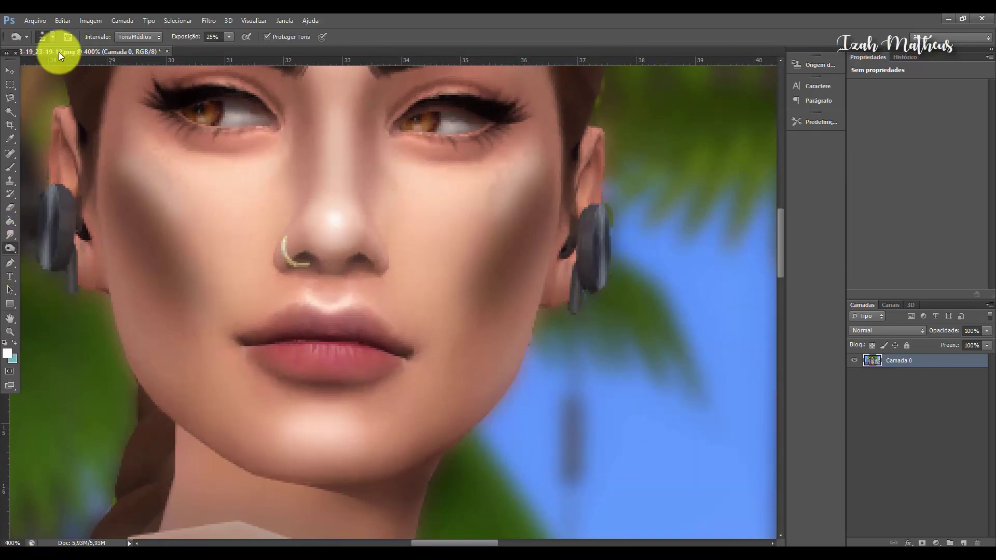
click(52, 39)
drag(23, 69, 23, 77)
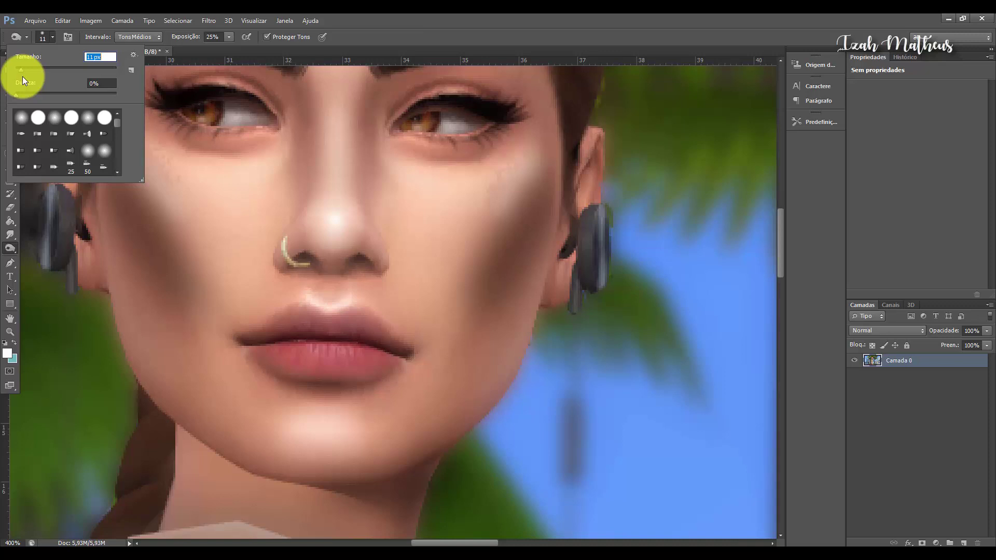
click(6, 249)
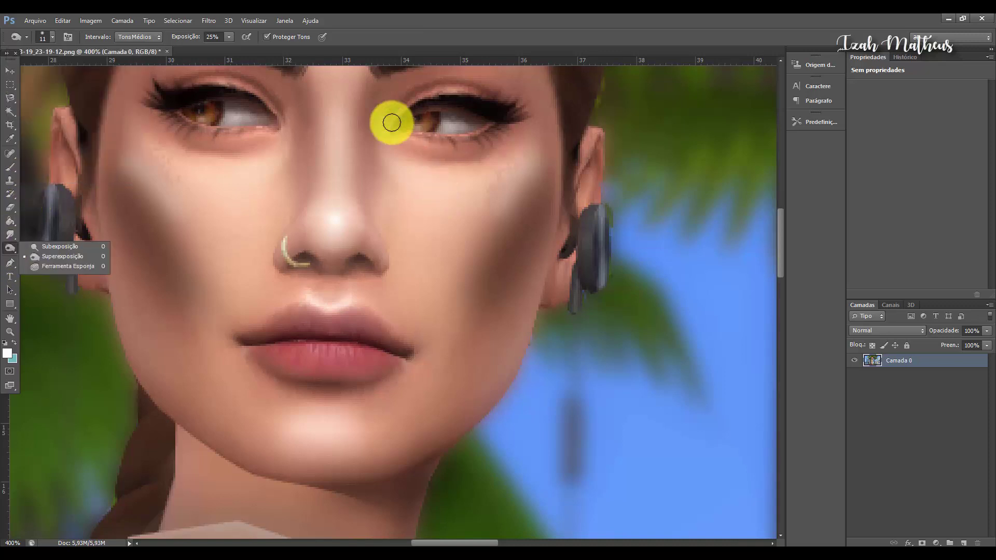
click(370, 126)
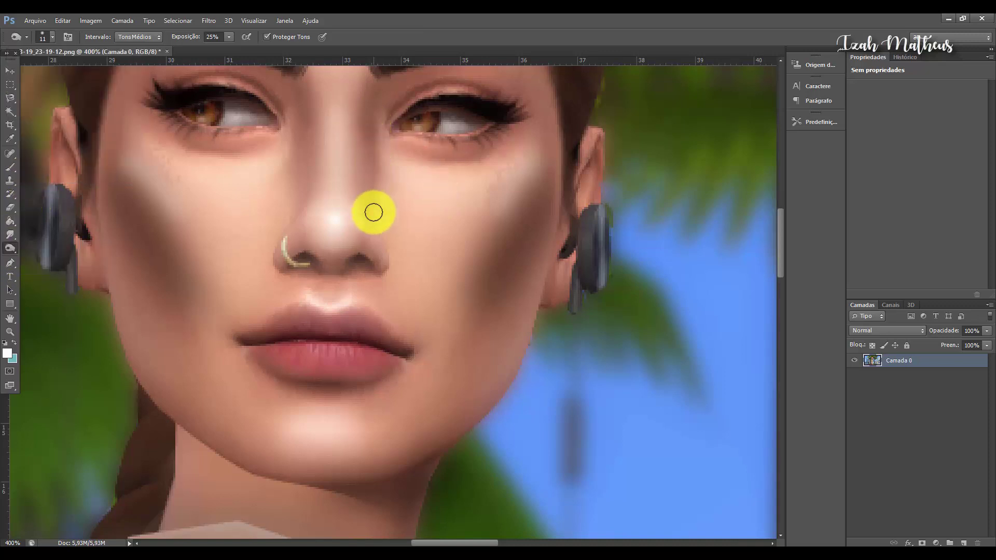
Step: Dodge both sides of the nose bridge to brighten its highlight
mouse_move(374, 212)
mouse_down()
mouse_move(369, 100)
mouse_move(366, 202)
mouse_up()
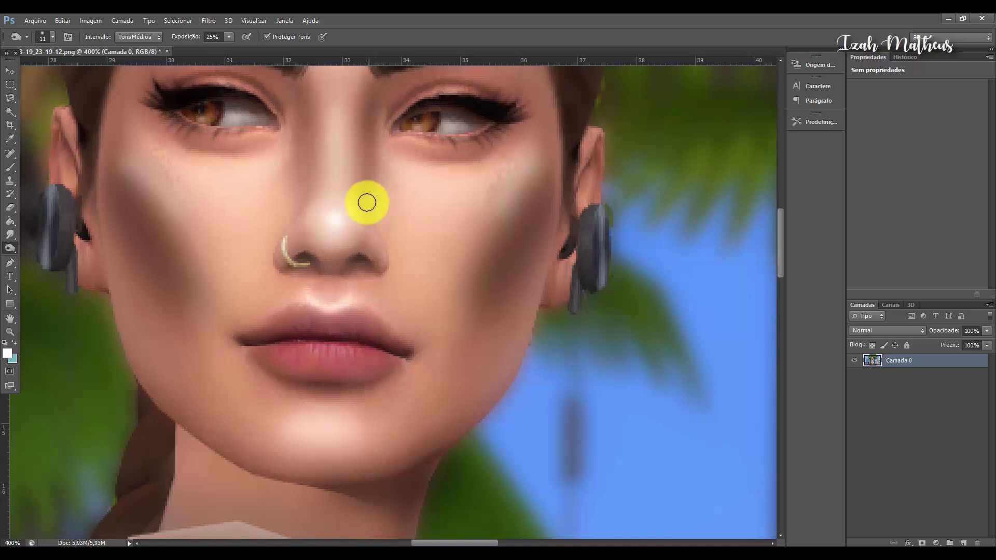
mouse_move(296, 105)
mouse_down()
mouse_move(298, 206)
mouse_move(373, 291)
mouse_move(365, 267)
mouse_move(289, 271)
mouse_move(355, 263)
mouse_move(372, 129)
mouse_move(371, 209)
mouse_move(314, 113)
mouse_move(302, 197)
mouse_up()
key(ctrl+minus)
key(ctrl+minus)
key(ctrl+minus)
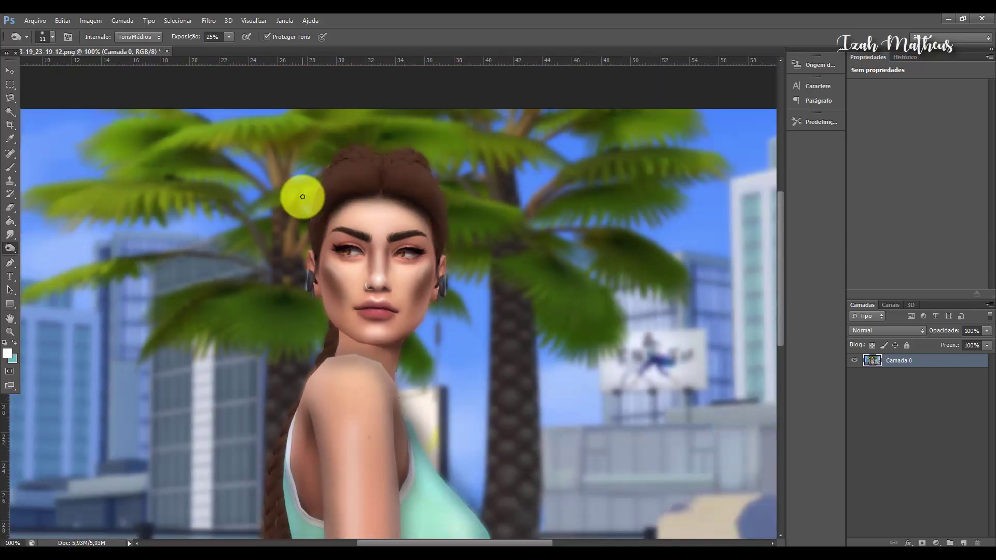
key(ctrl+plus)
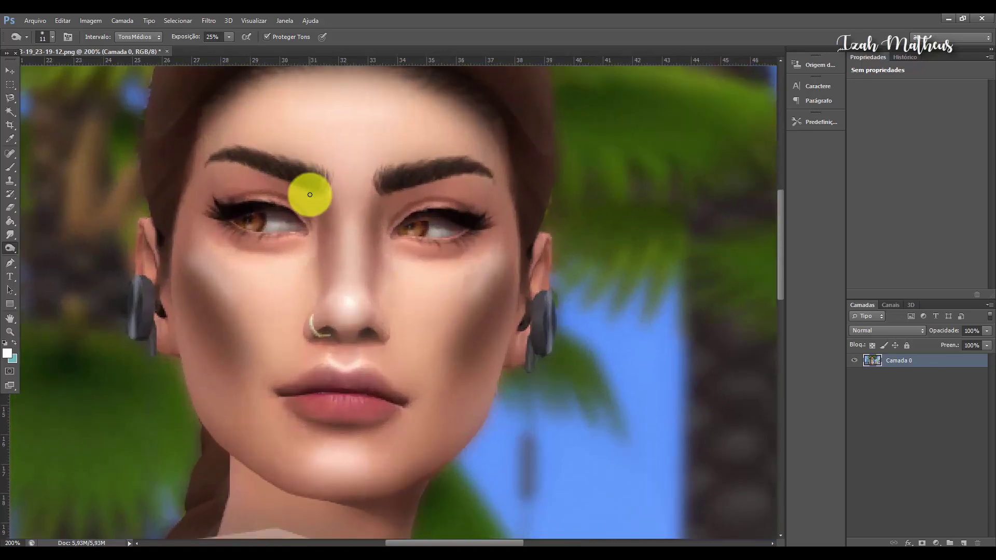
Step: Dodge the brow above the right eye, the right iris, and the lips
drag(309, 194, 481, 178)
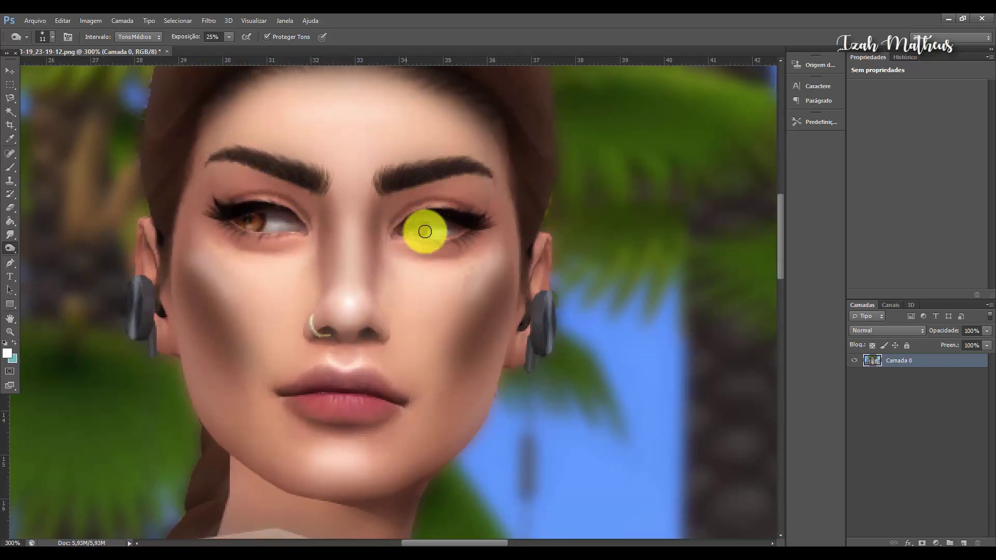
mouse_move(481, 178)
mouse_down()
mouse_move(433, 234)
mouse_move(238, 223)
mouse_move(282, 229)
mouse_move(271, 222)
mouse_move(310, 183)
mouse_move(211, 156)
mouse_move(289, 162)
mouse_move(351, 318)
mouse_move(375, 305)
mouse_move(391, 335)
mouse_move(314, 318)
mouse_move(305, 334)
mouse_move(362, 343)
mouse_up()
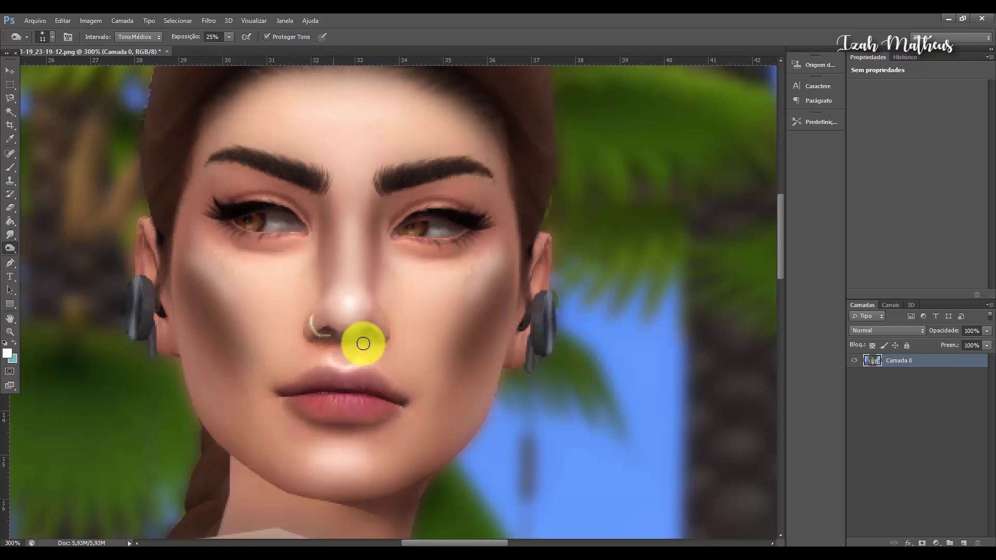
right_click(346, 402)
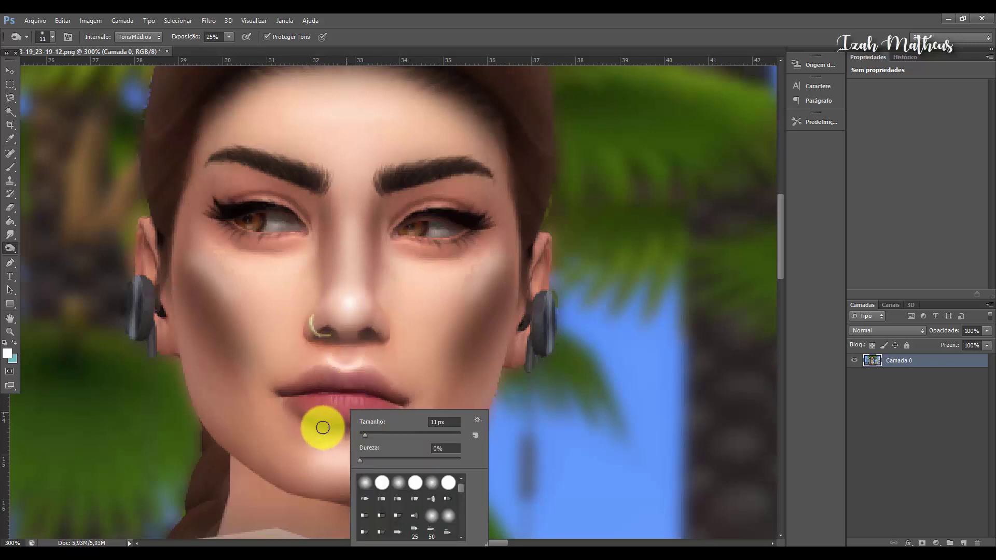
mouse_move(323, 428)
mouse_down()
mouse_move(351, 420)
mouse_move(360, 400)
mouse_move(329, 375)
mouse_move(285, 391)
mouse_move(356, 378)
mouse_move(389, 398)
mouse_up()
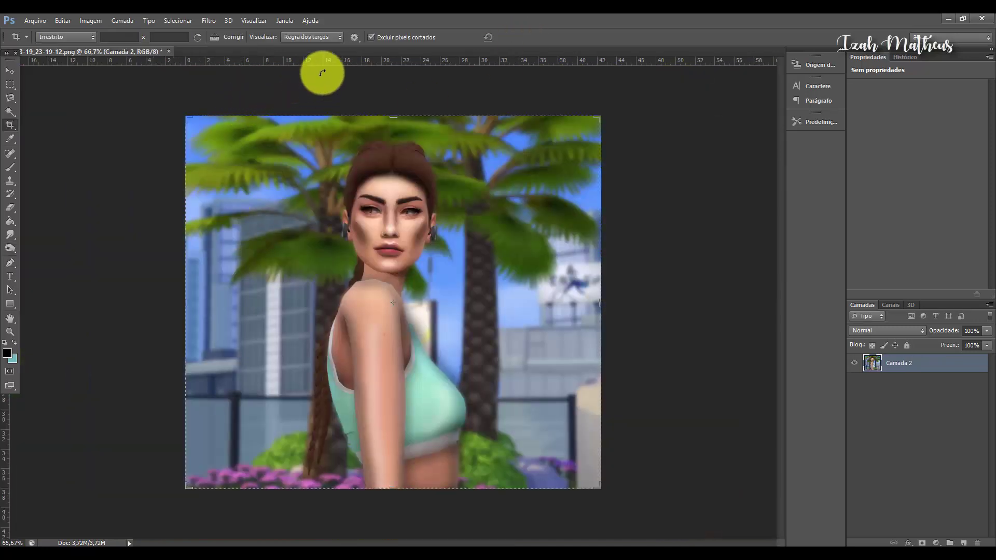
Step: Apply Reflexo de Flash in the top-left corner with Desobstrução 105mm lens at Brilho 123
click(208, 21)
mouse_move(233, 151)
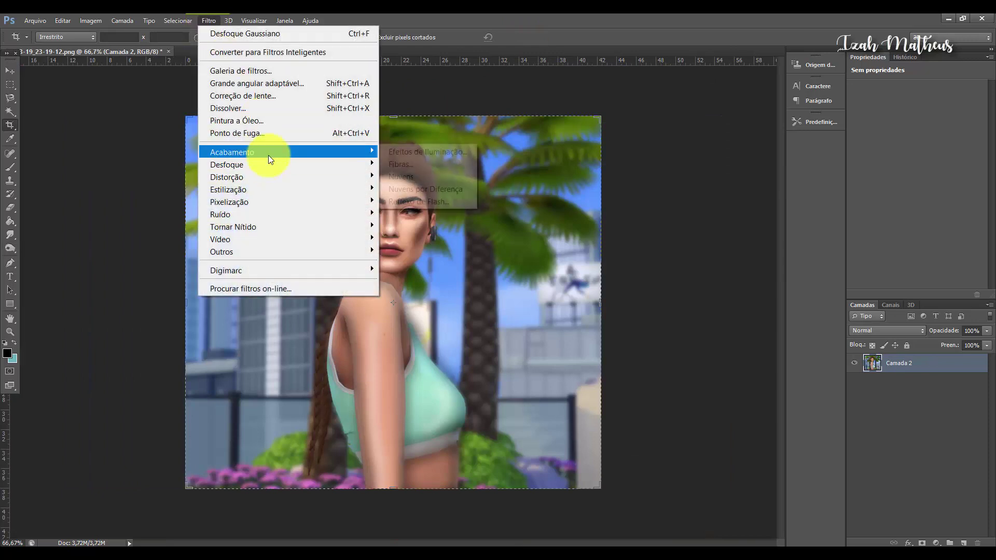
click(412, 204)
drag(452, 205, 441, 184)
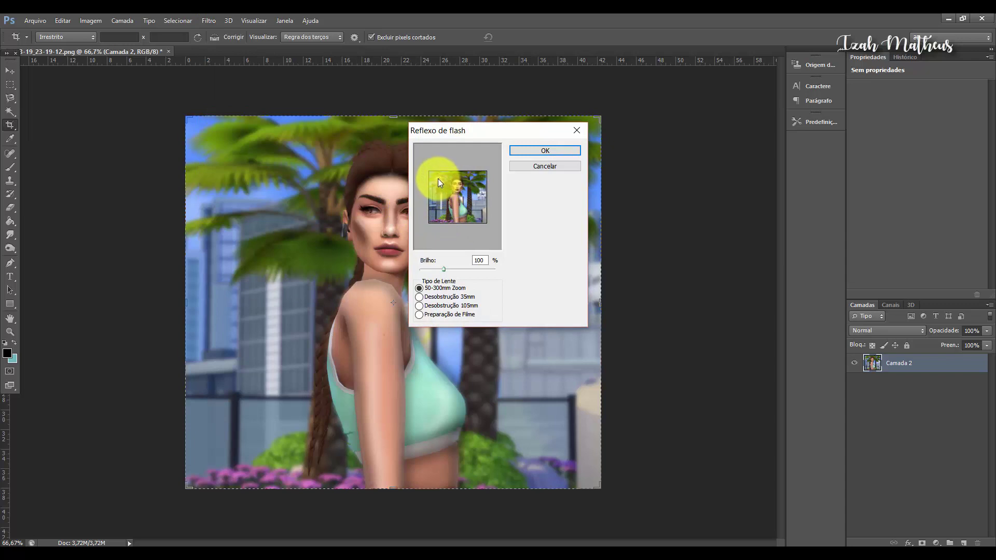
click(420, 306)
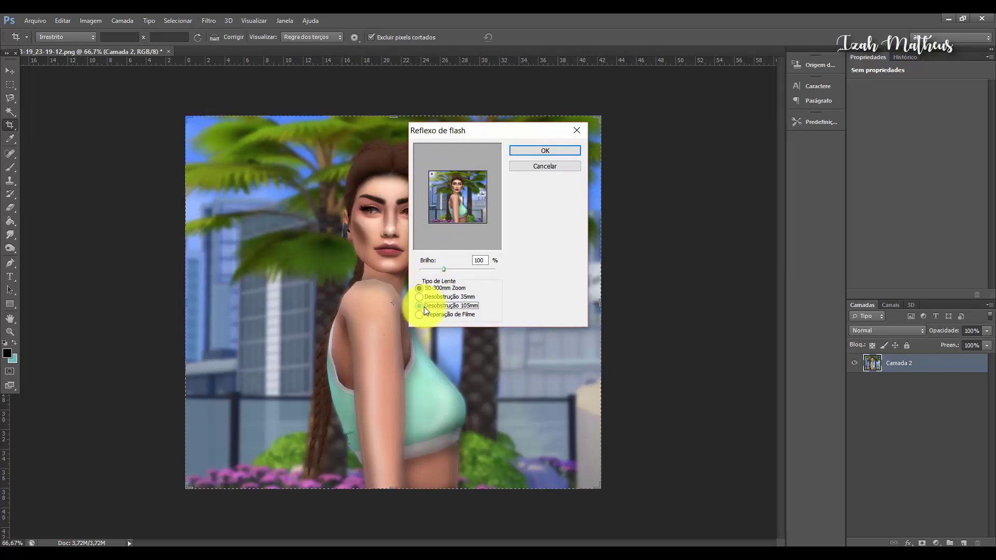
drag(441, 271, 451, 269)
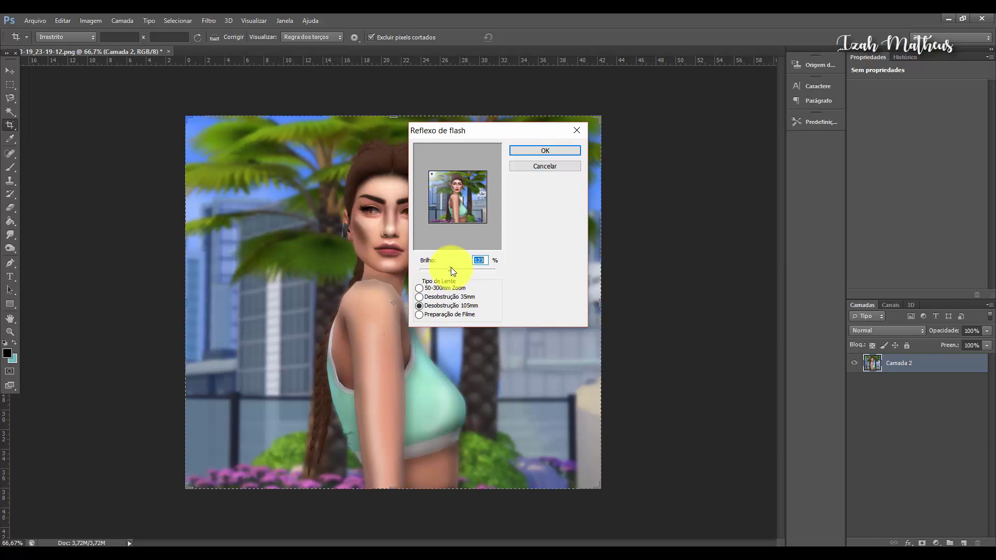
click(537, 150)
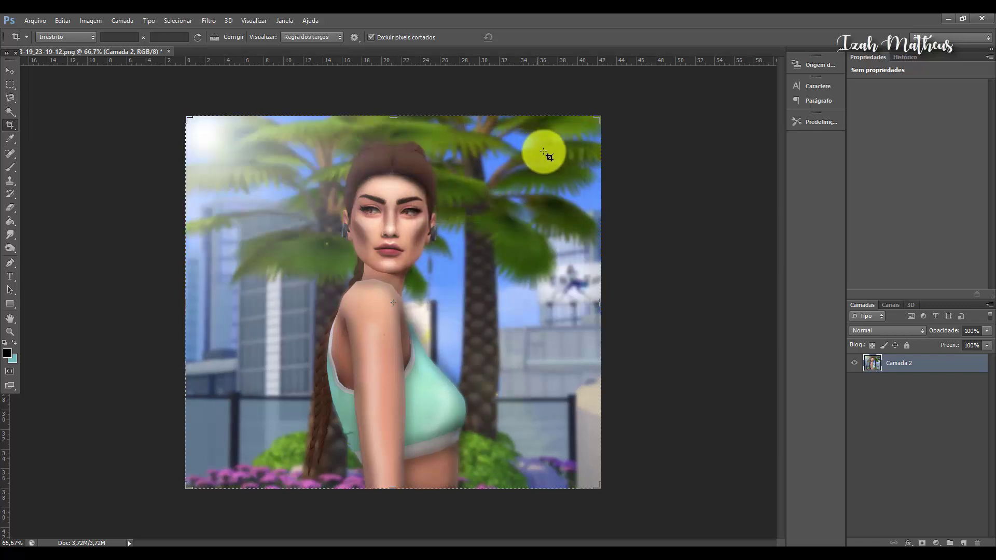